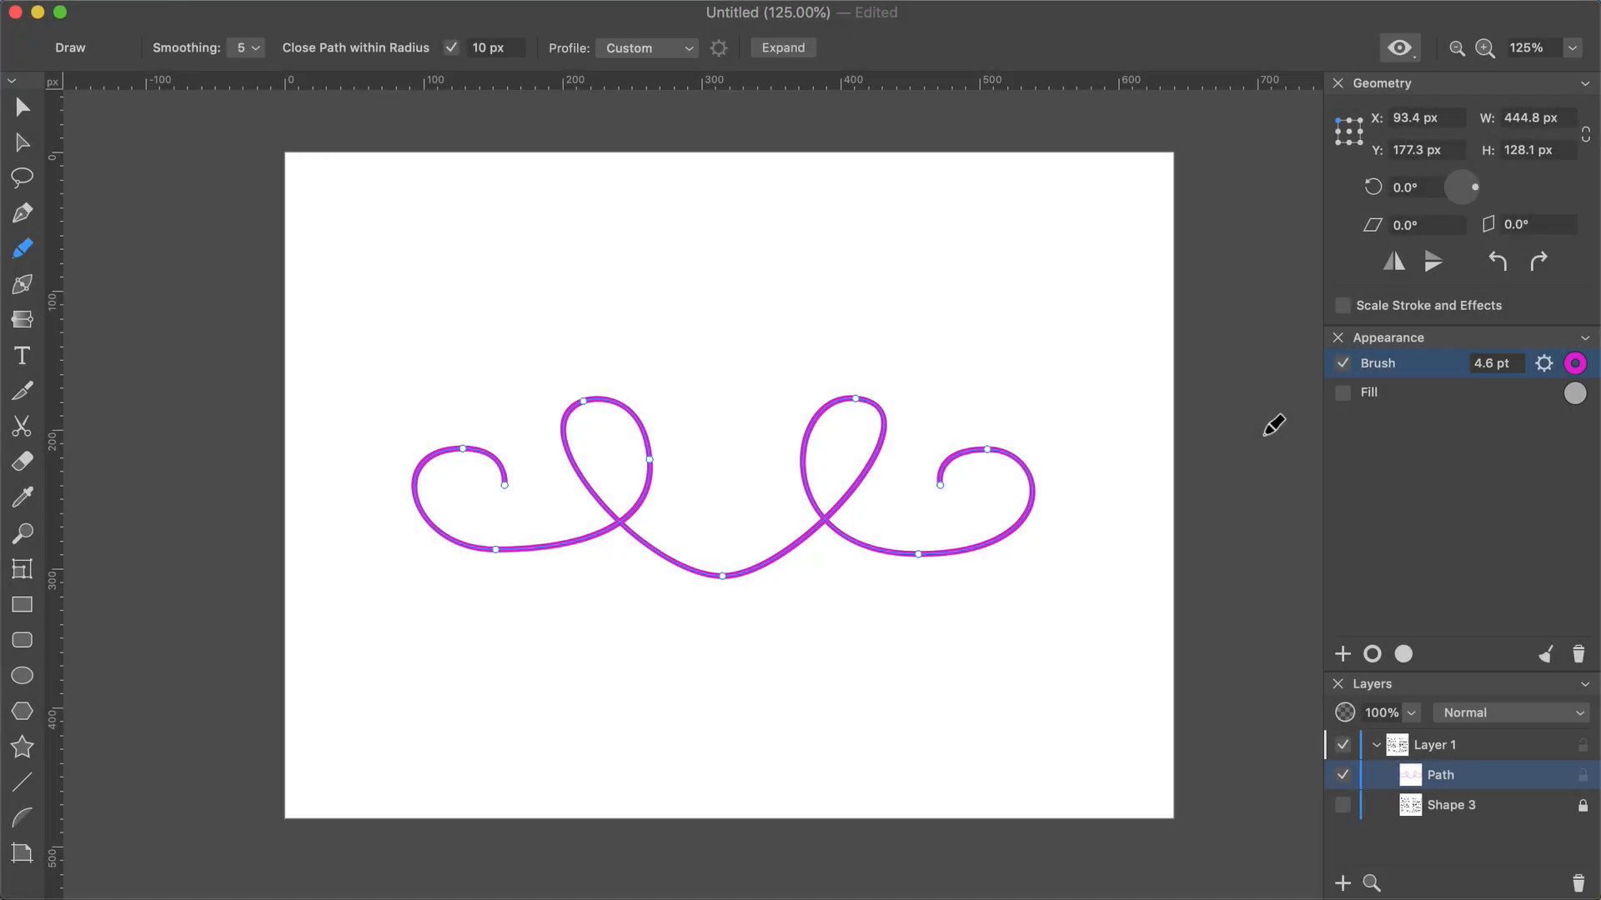
# Set the magenta curl's brush width to 16.7 pt and try the preset brush shapes in turn, ending with the thin slanted one.
pyautogui.click(1543, 365)
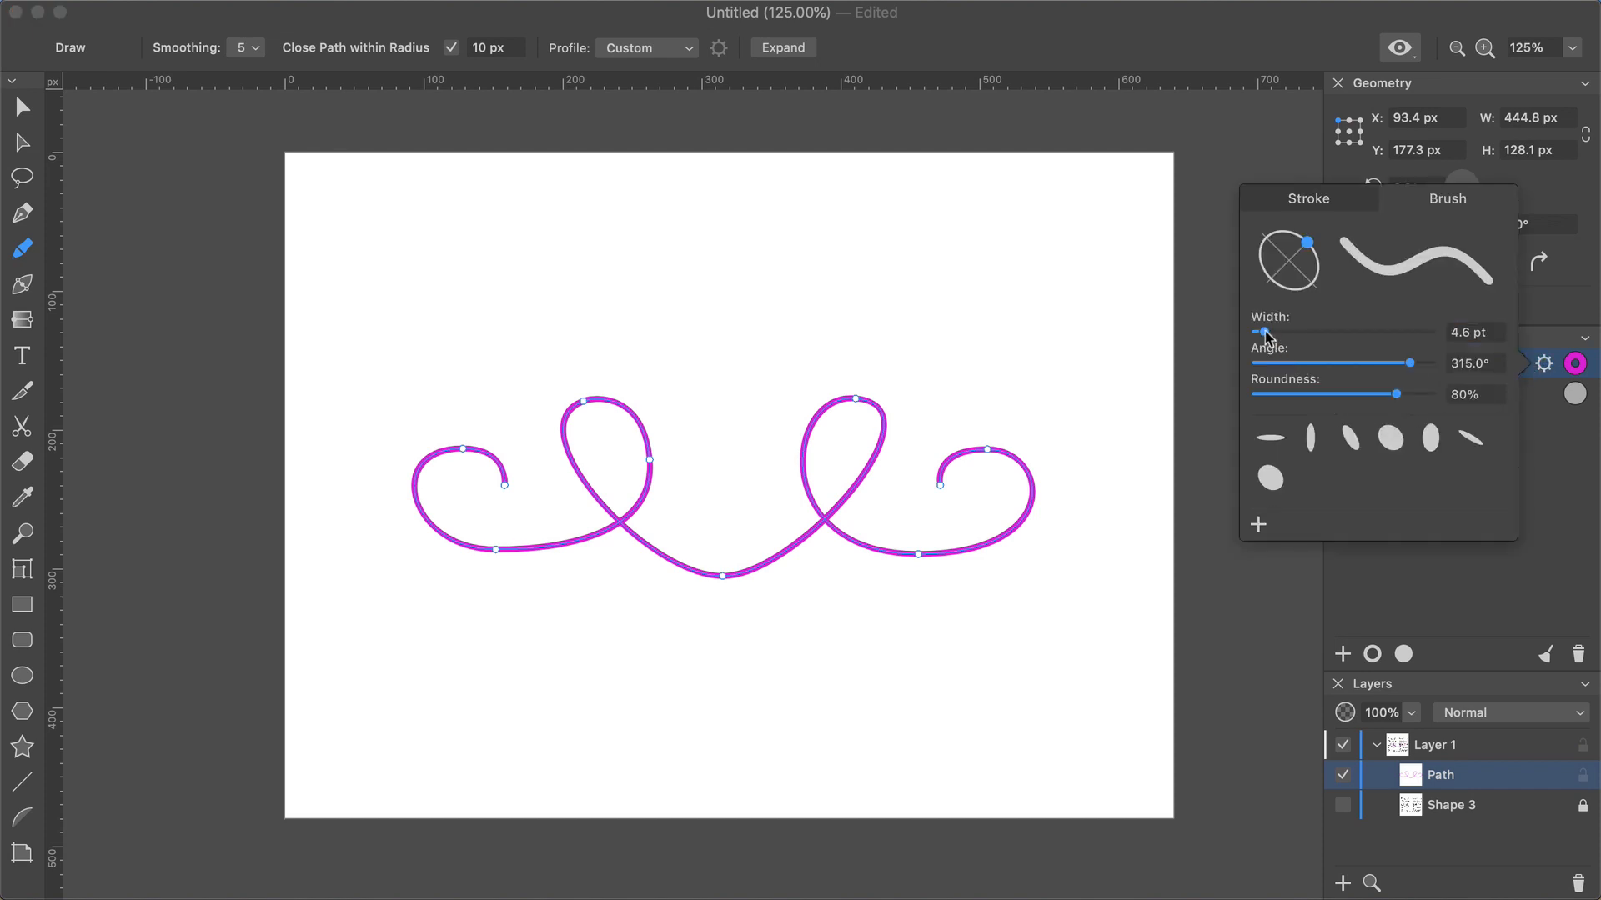
pyautogui.moveTo(1264, 332); pyautogui.dragTo(1286, 332)
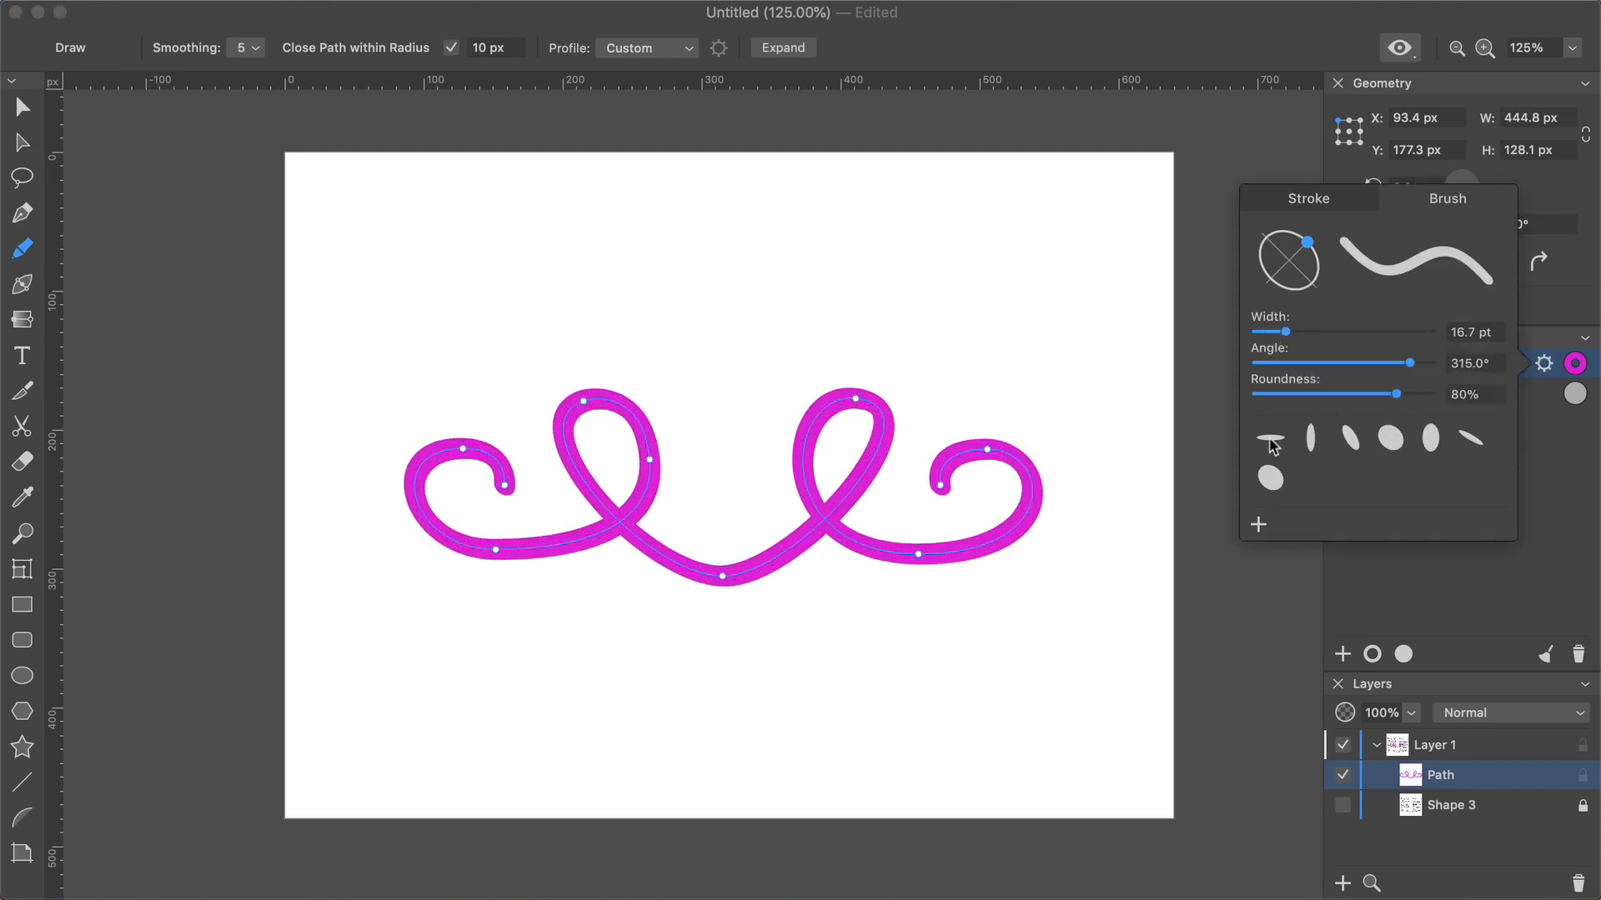
pyautogui.click(1272, 442)
pyautogui.click(1312, 442)
pyautogui.click(1350, 440)
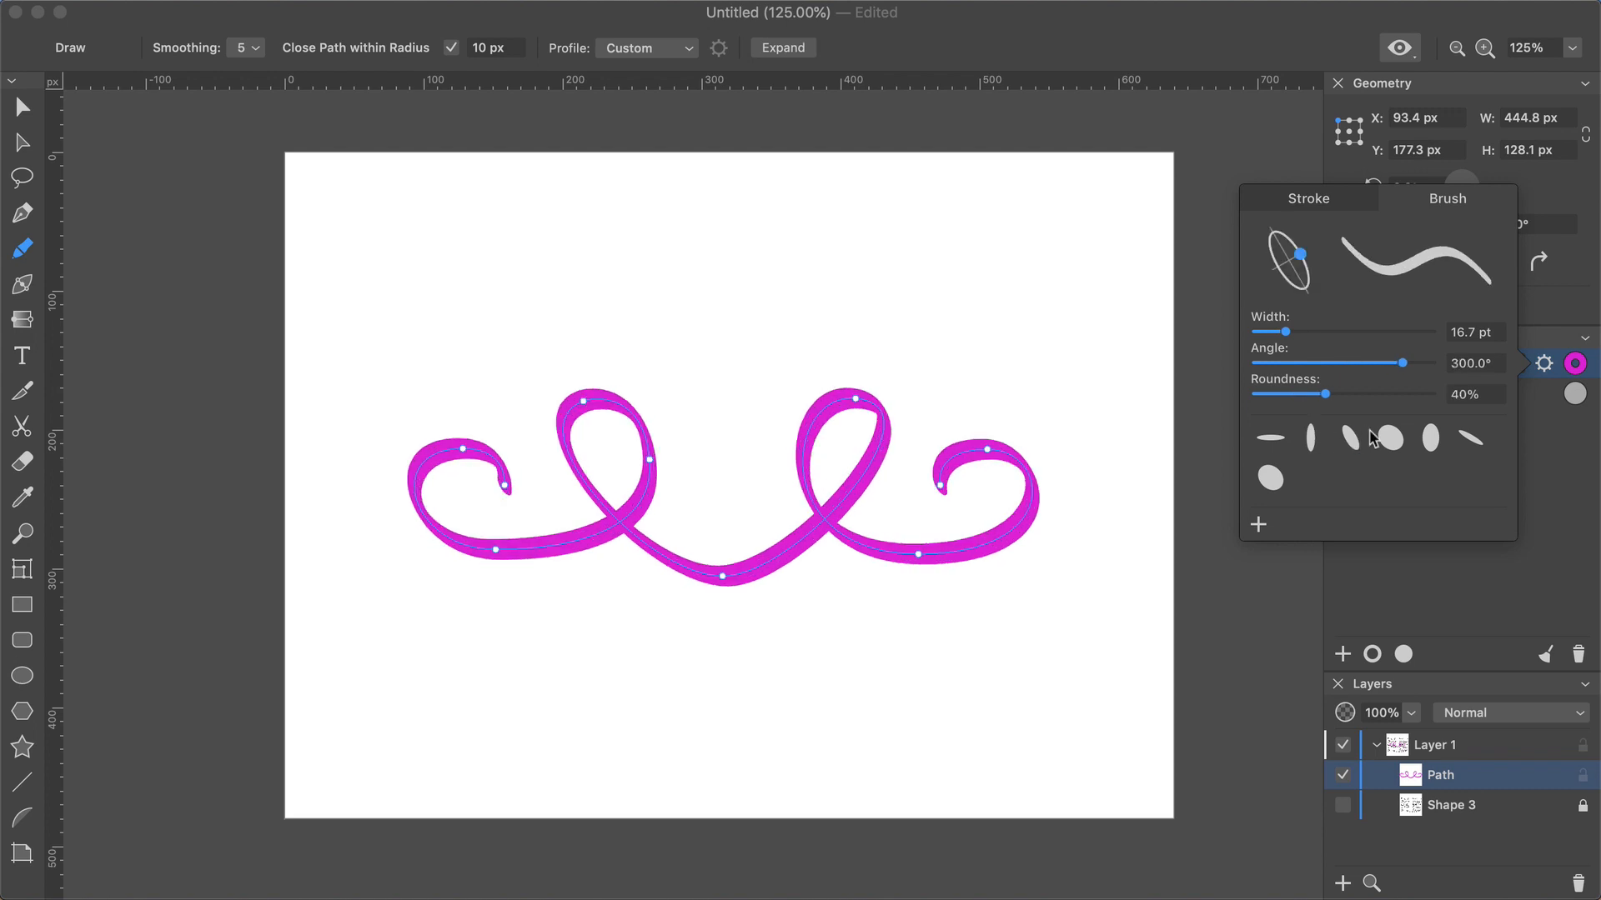
pyautogui.click(1390, 439)
pyautogui.click(1431, 439)
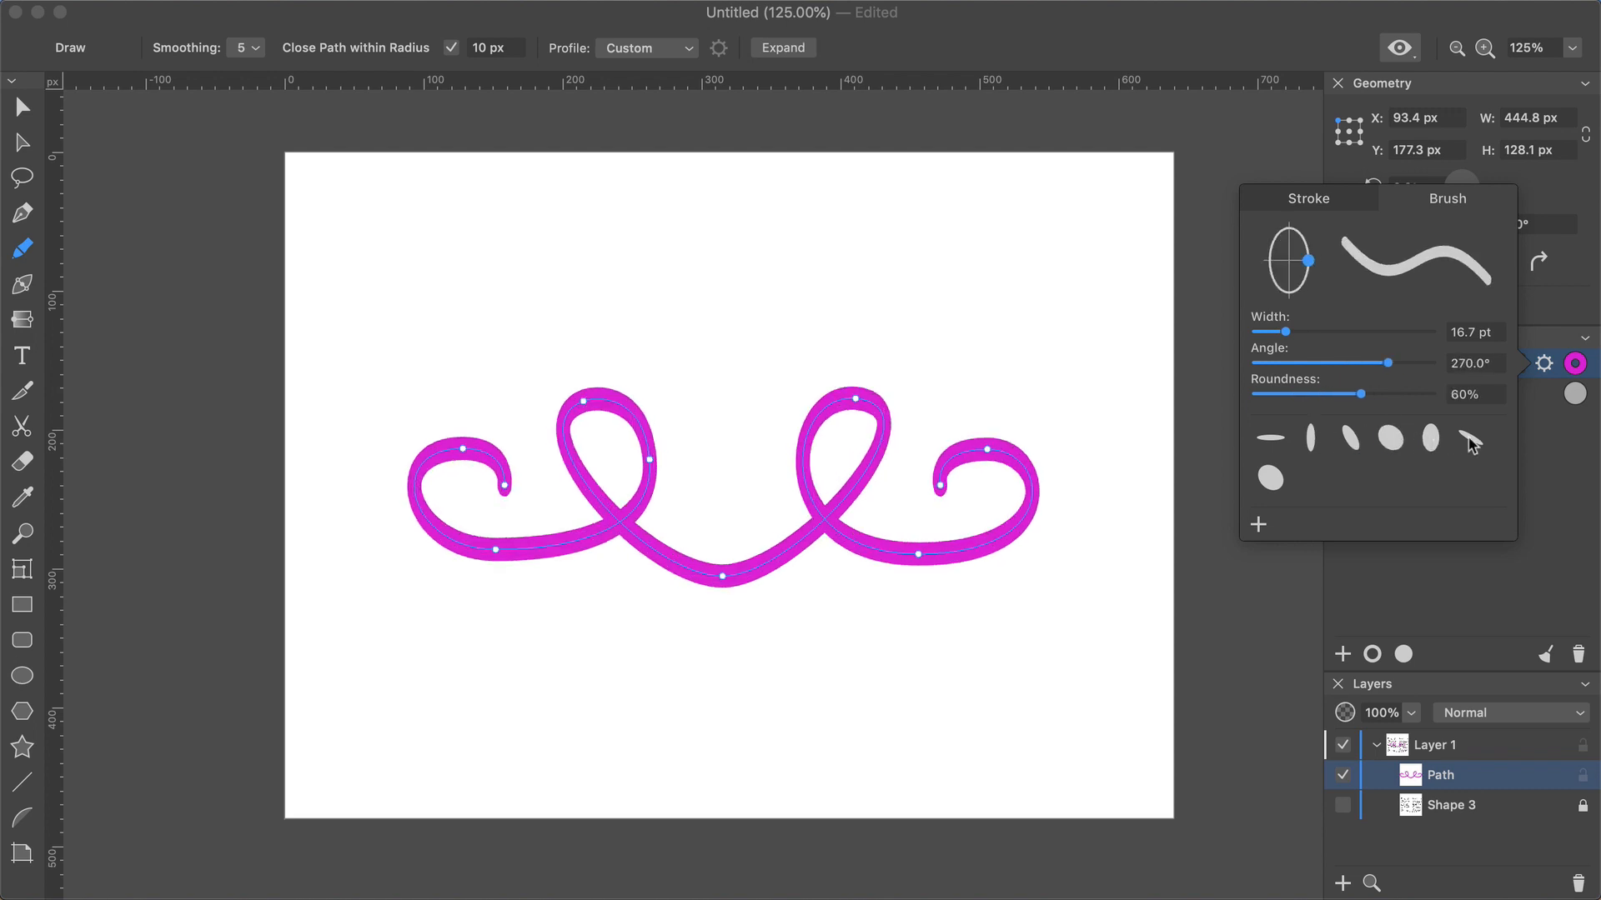
pyautogui.click(1469, 440)
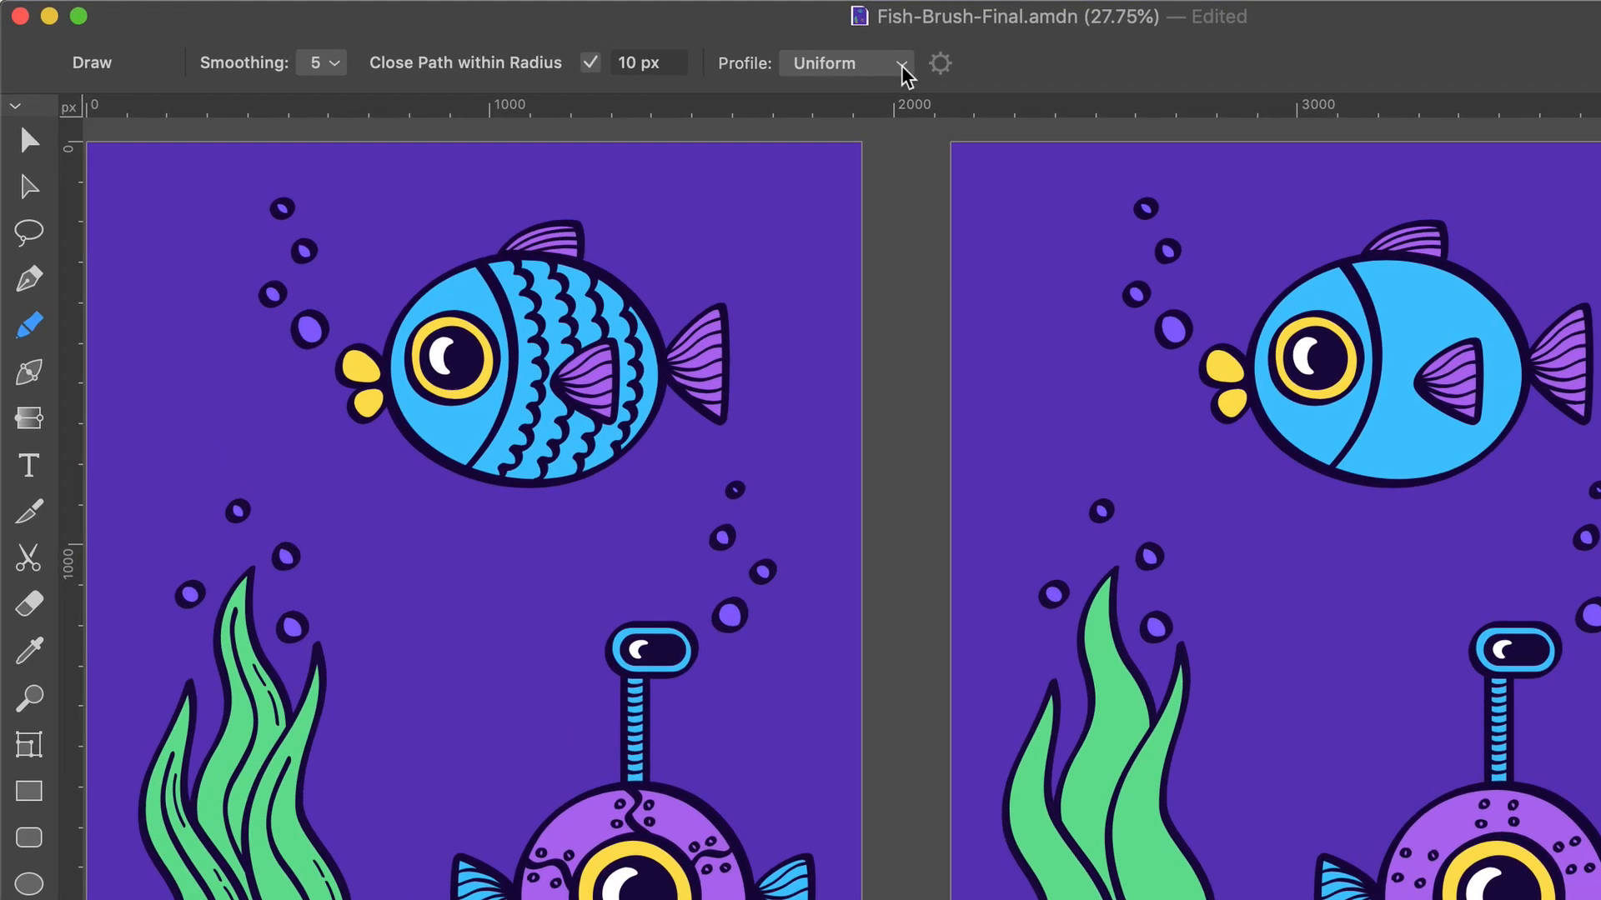
# Set the Draw tool's profile to Custom and adjust its brush to 38.3 pt width, 201.9° angle and 42% roundness.
pyautogui.click(686, 48)
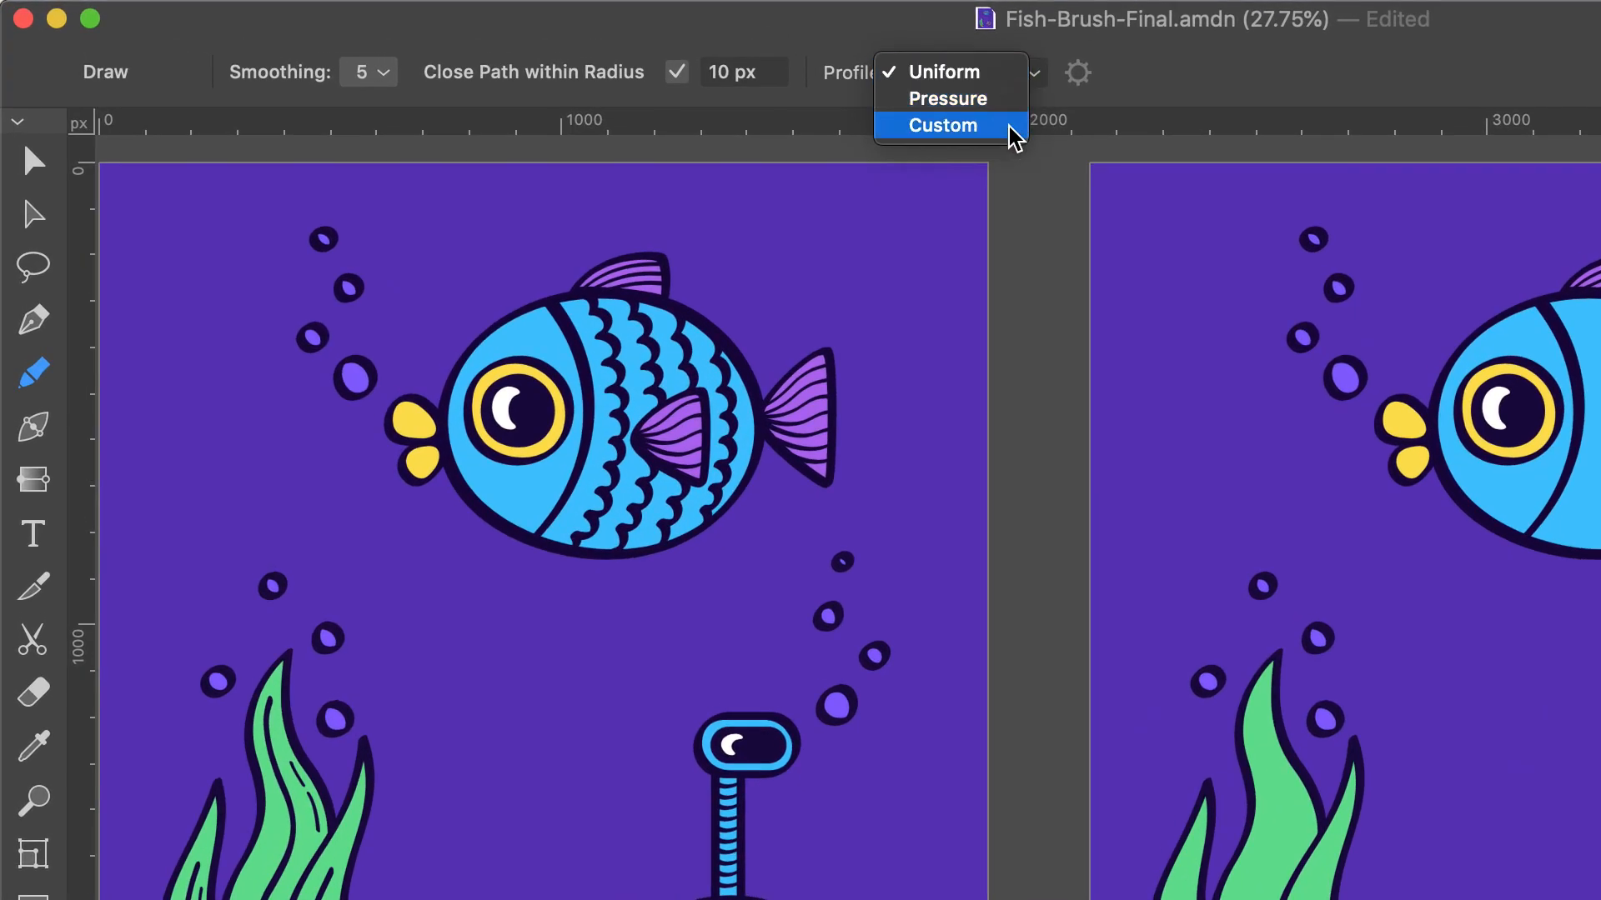
pyautogui.click(1010, 127)
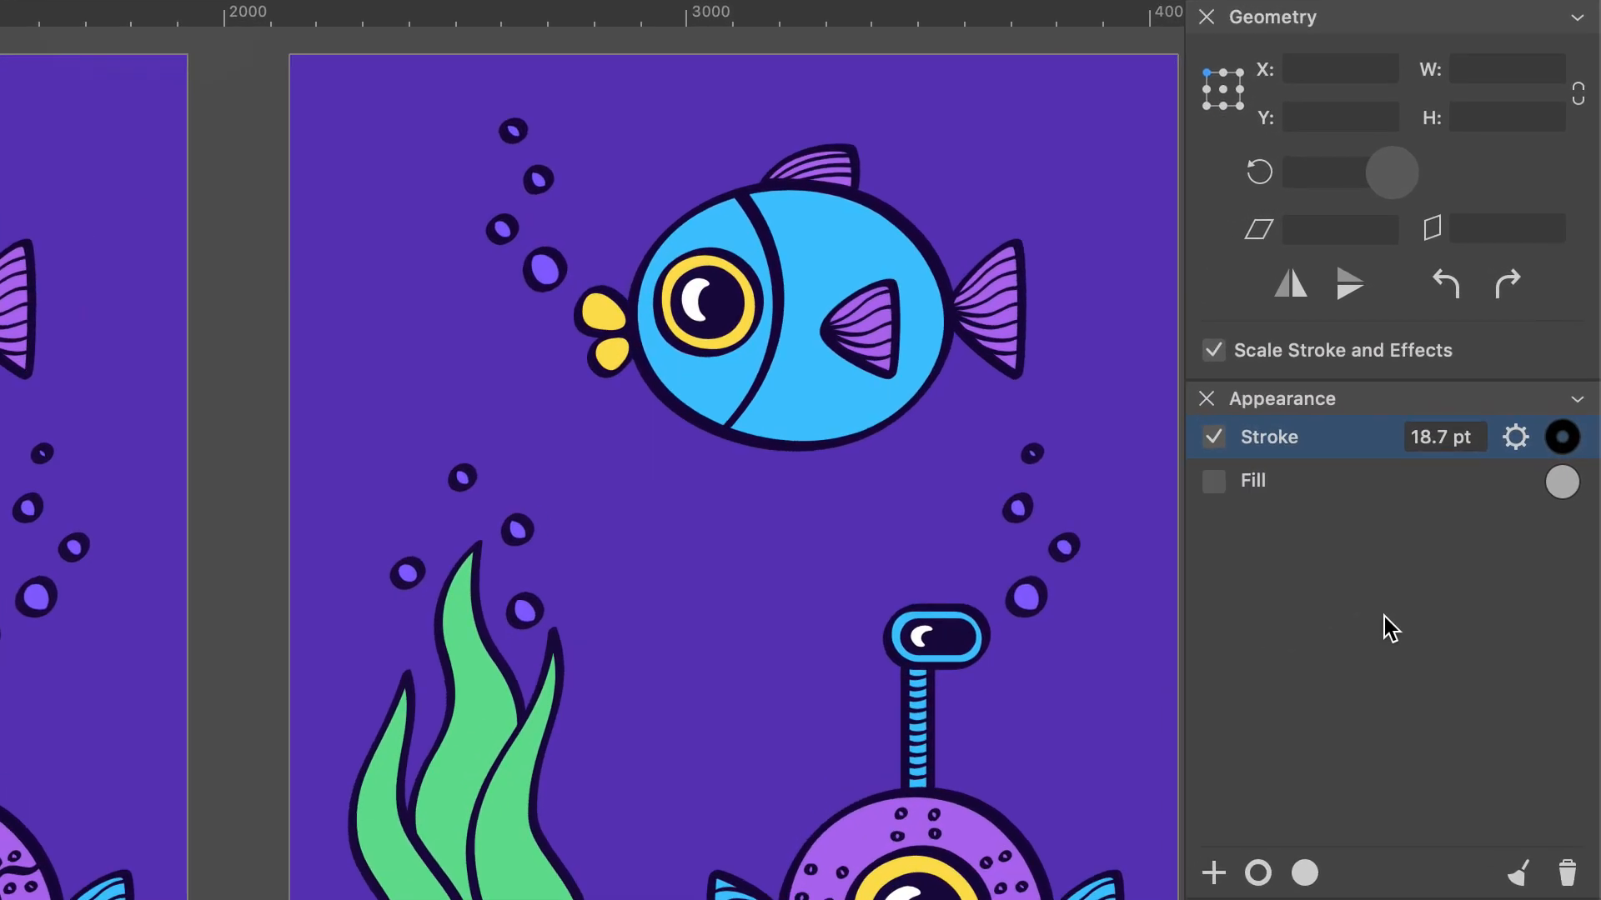
pyautogui.click(1514, 439)
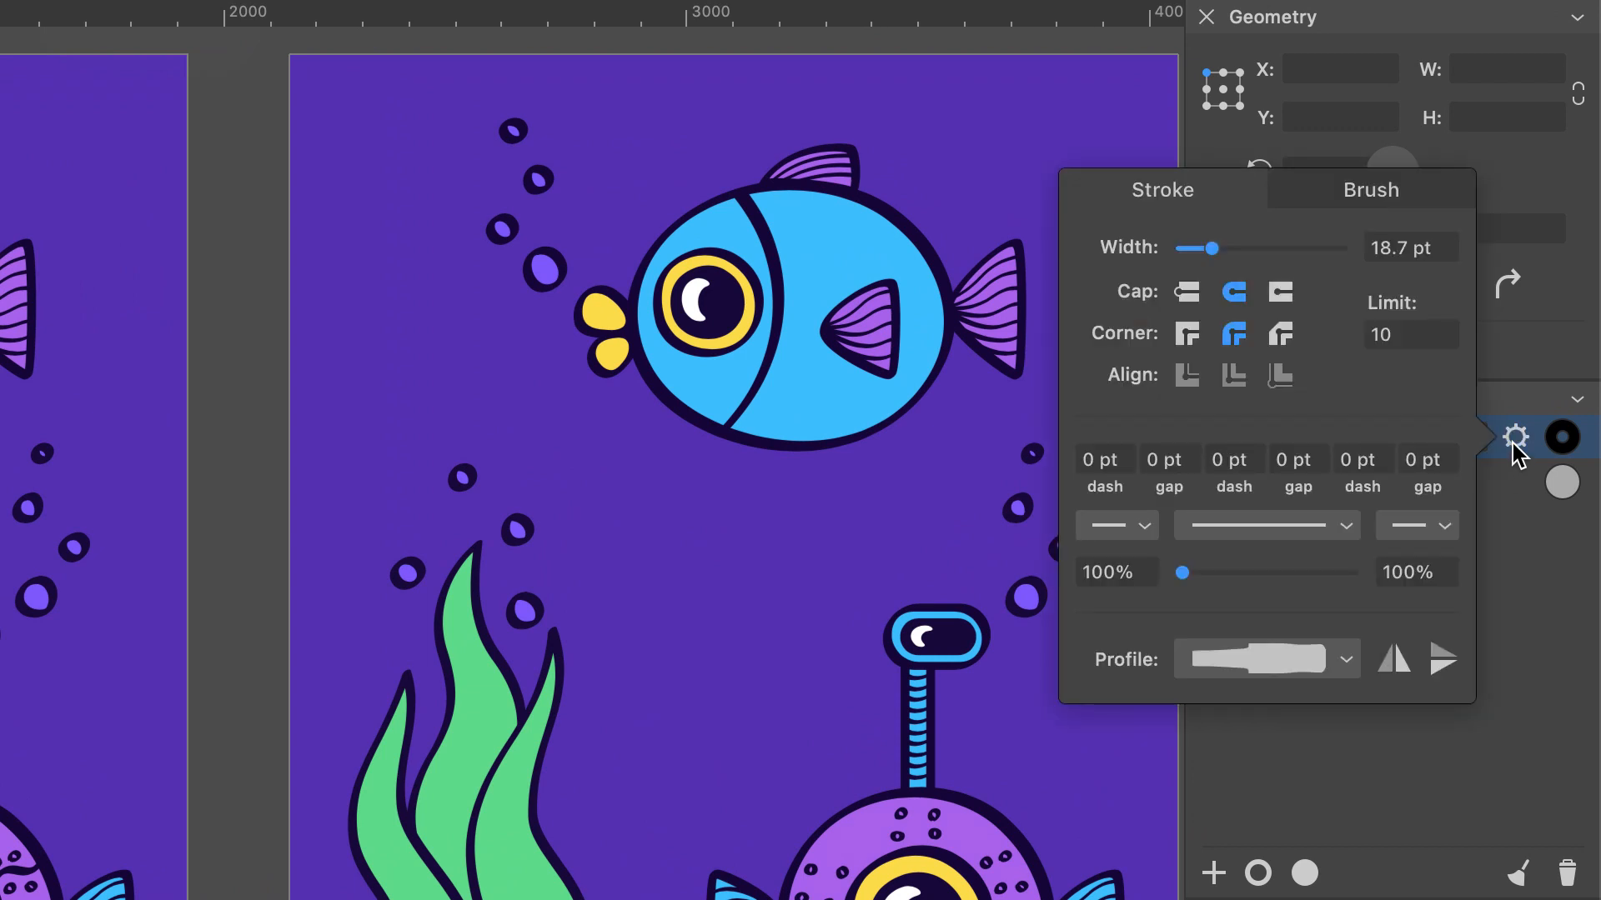
pyautogui.click(1352, 192)
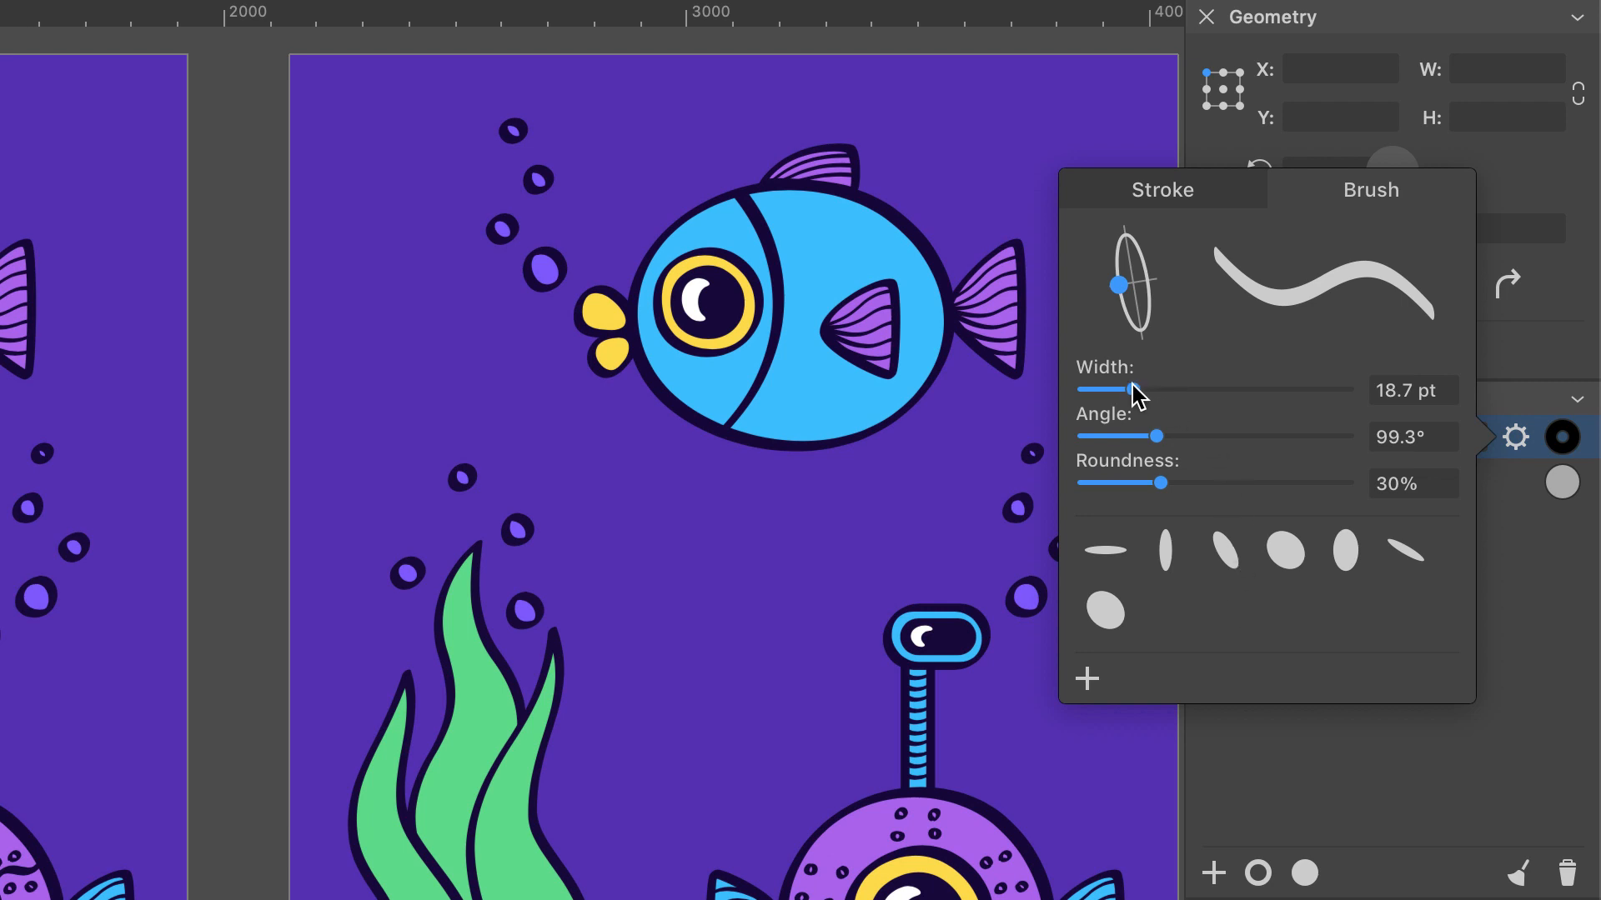
pyautogui.moveTo(1133, 389)
pyautogui.mouseDown()
pyautogui.moveTo(1190, 408)
pyautogui.moveTo(1201, 450)
pyautogui.moveTo(1252, 454)
pyautogui.moveTo(1234, 446)
pyautogui.mouseUp()
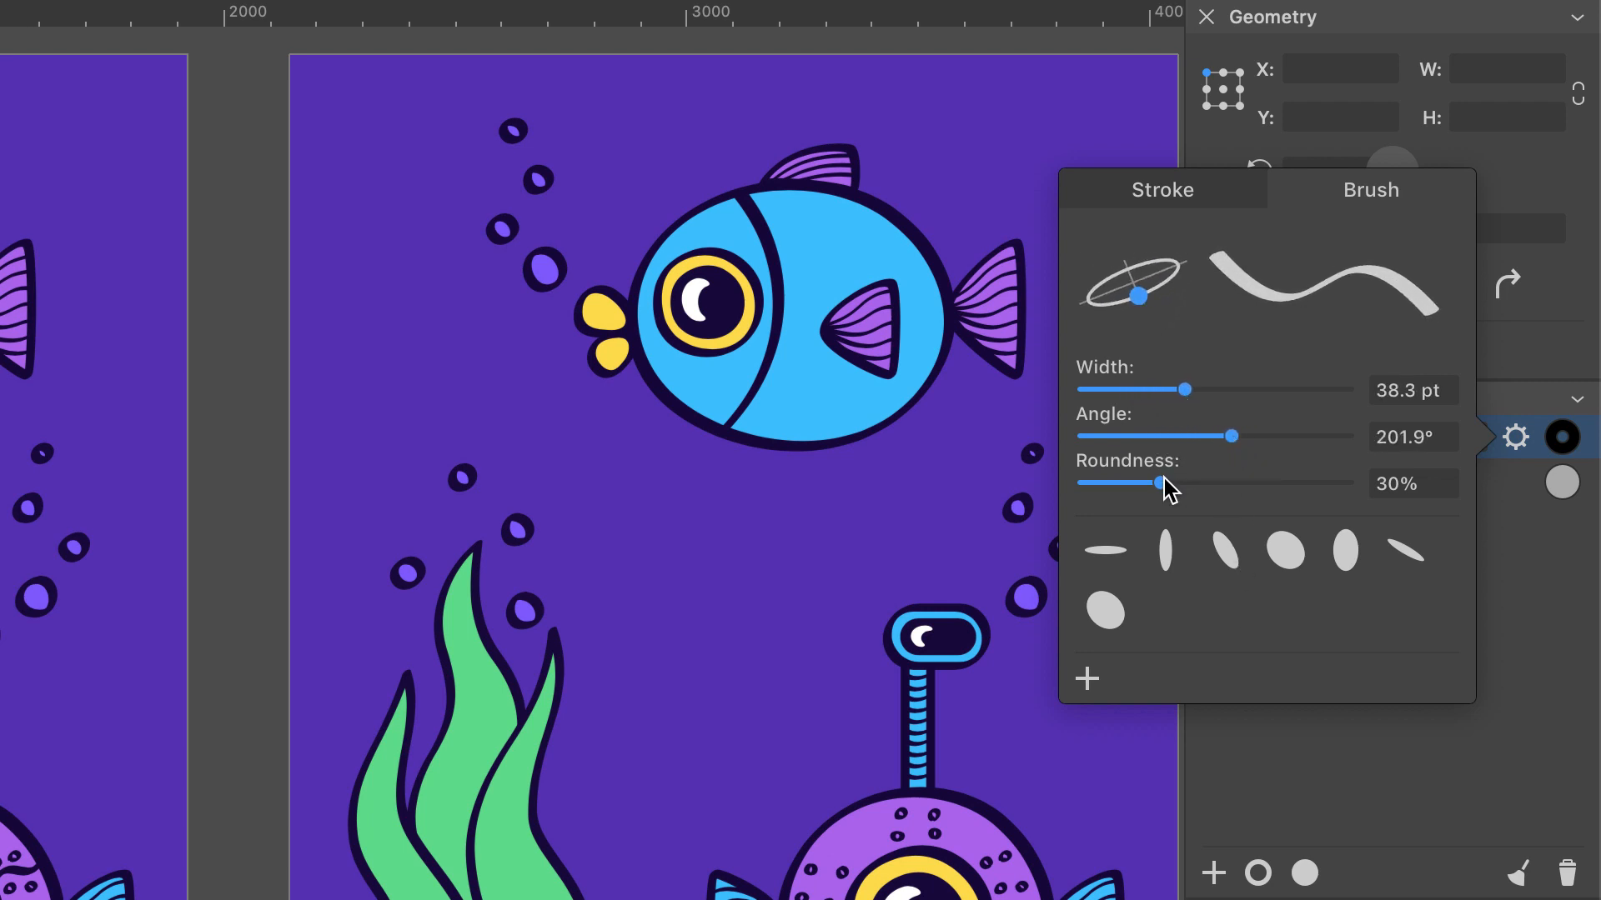
pyautogui.moveTo(1162, 483)
pyautogui.mouseDown()
pyautogui.moveTo(1274, 507)
pyautogui.moveTo(1200, 500)
pyautogui.mouseUp()
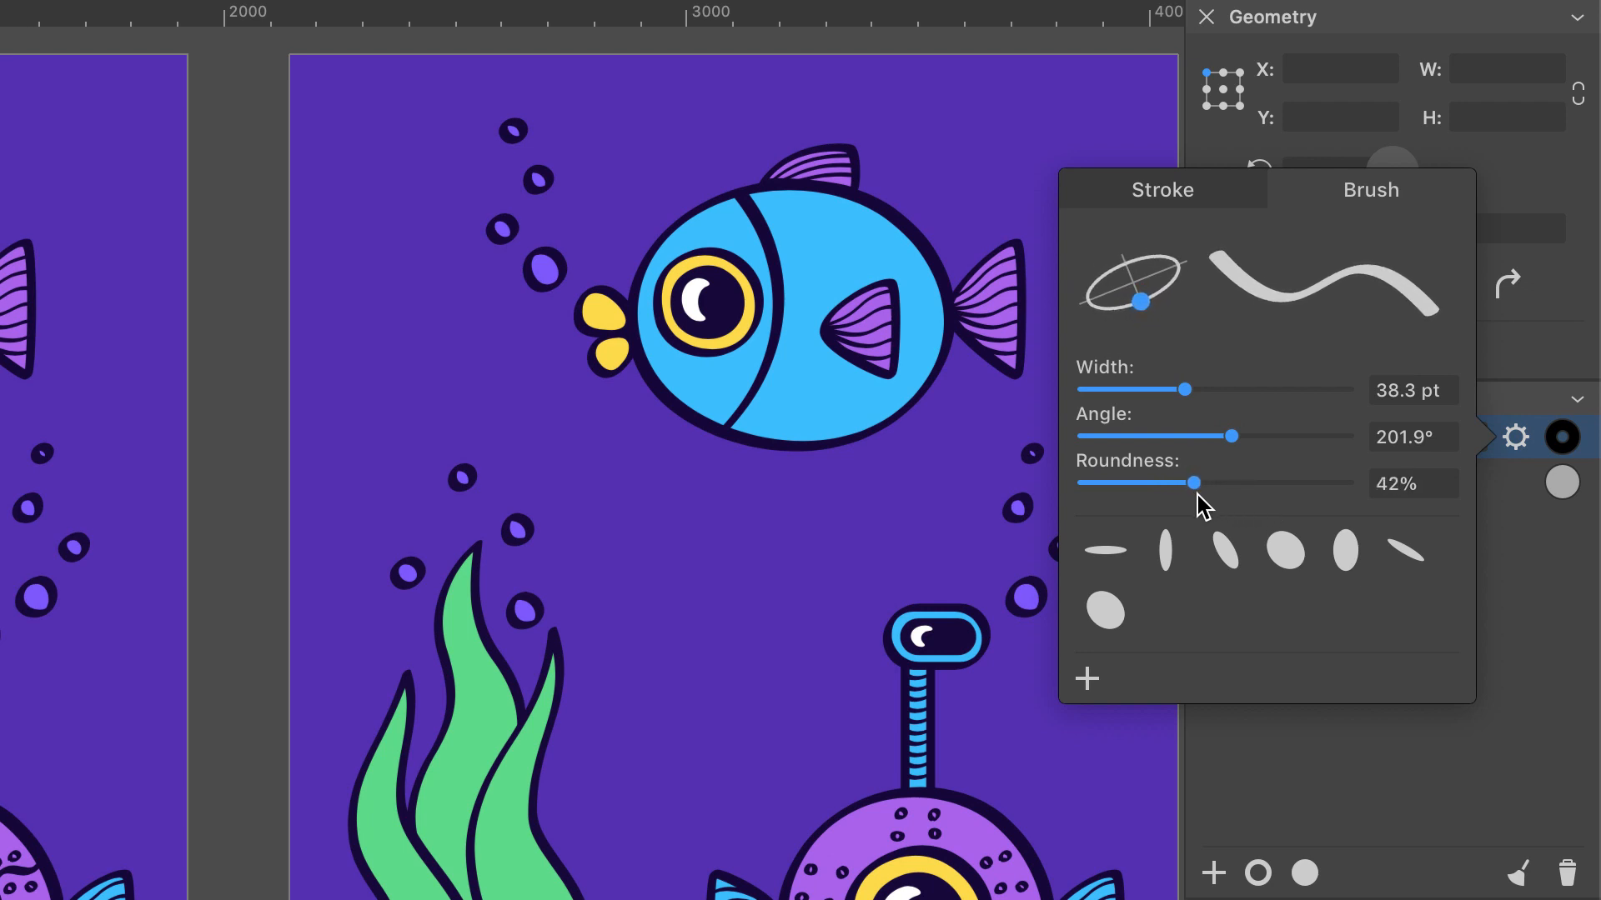
# Set the brush to exact values: width 50 pt, angle 300° and roundness 50%.
pyautogui.click(1371, 388)
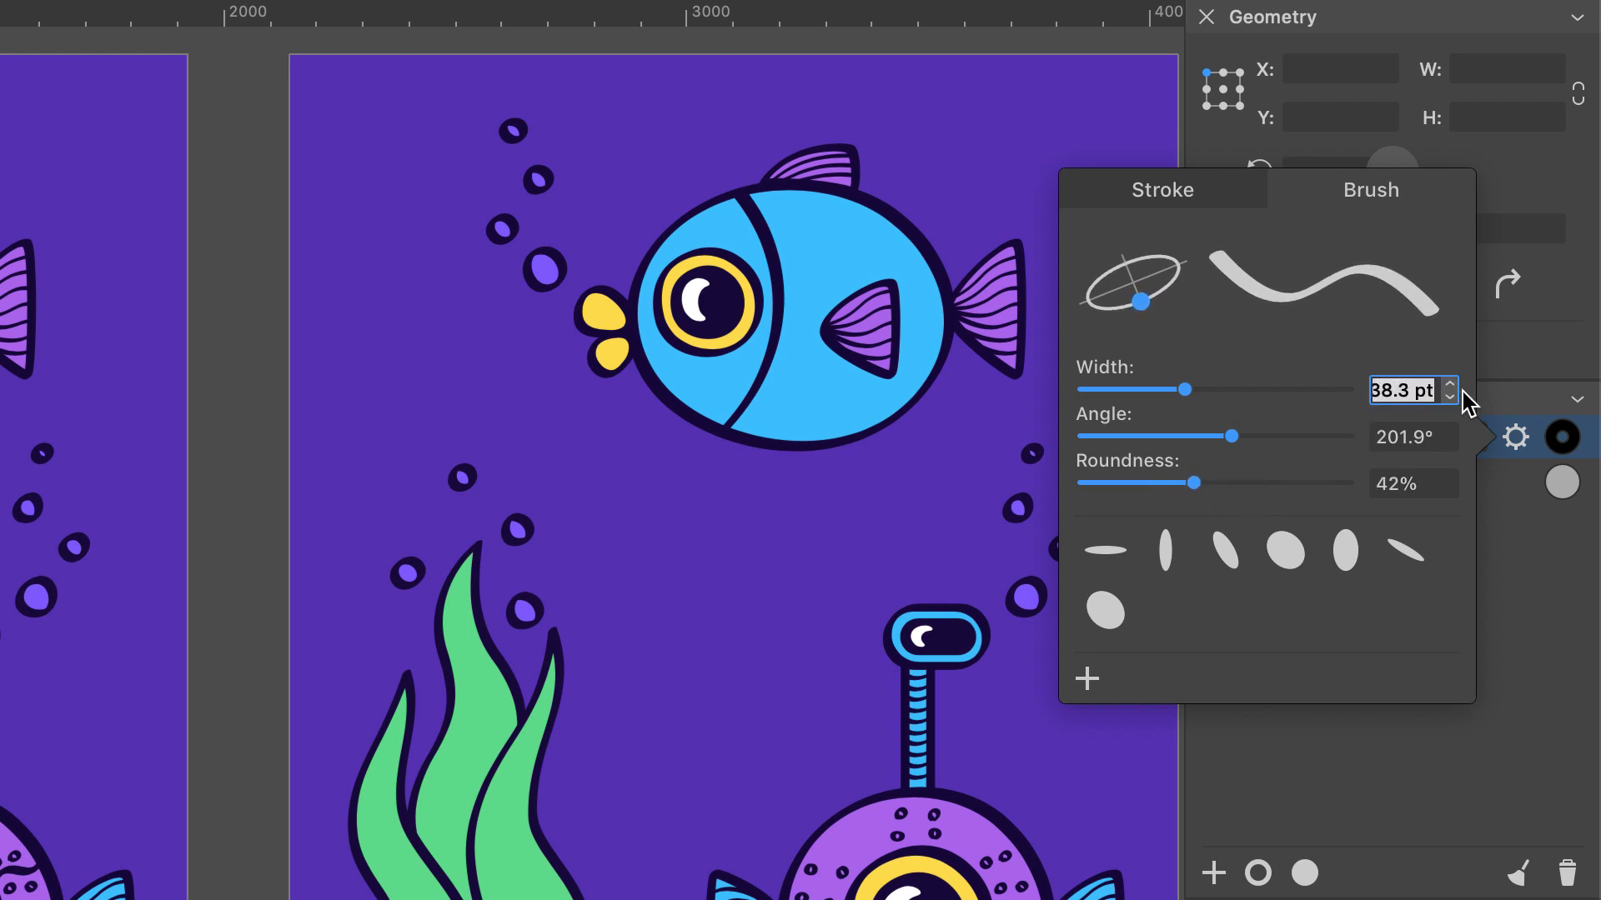
pyautogui.write('50')
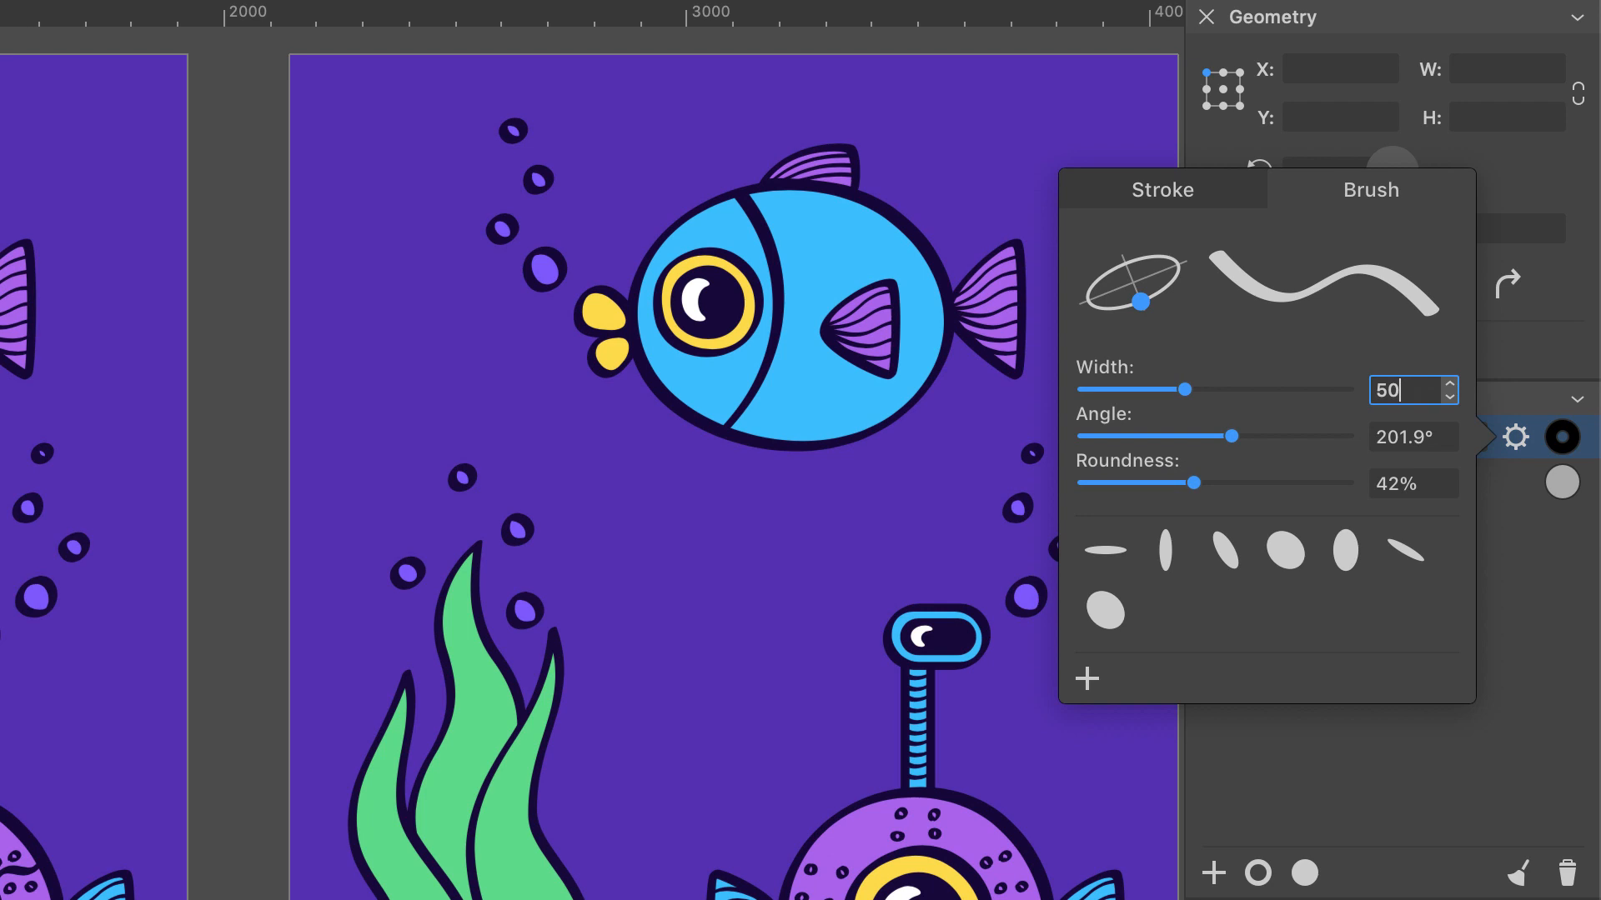
pyautogui.press('Tab')
pyautogui.write('300')
pyautogui.press('Tab')
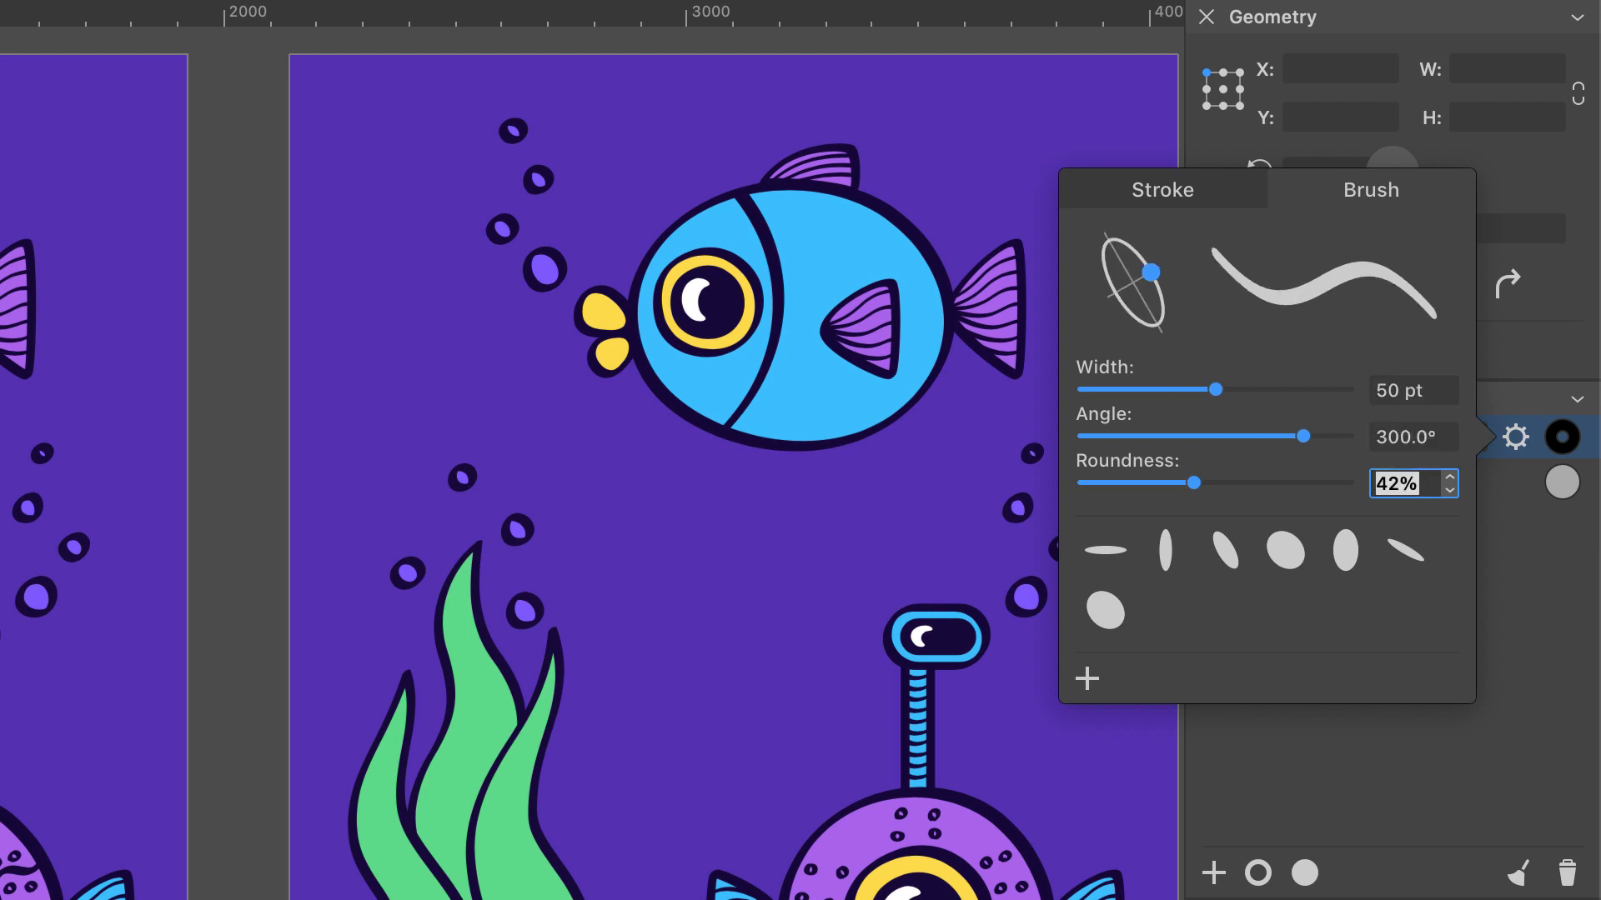
pyautogui.write('50')
pyautogui.press('Return')
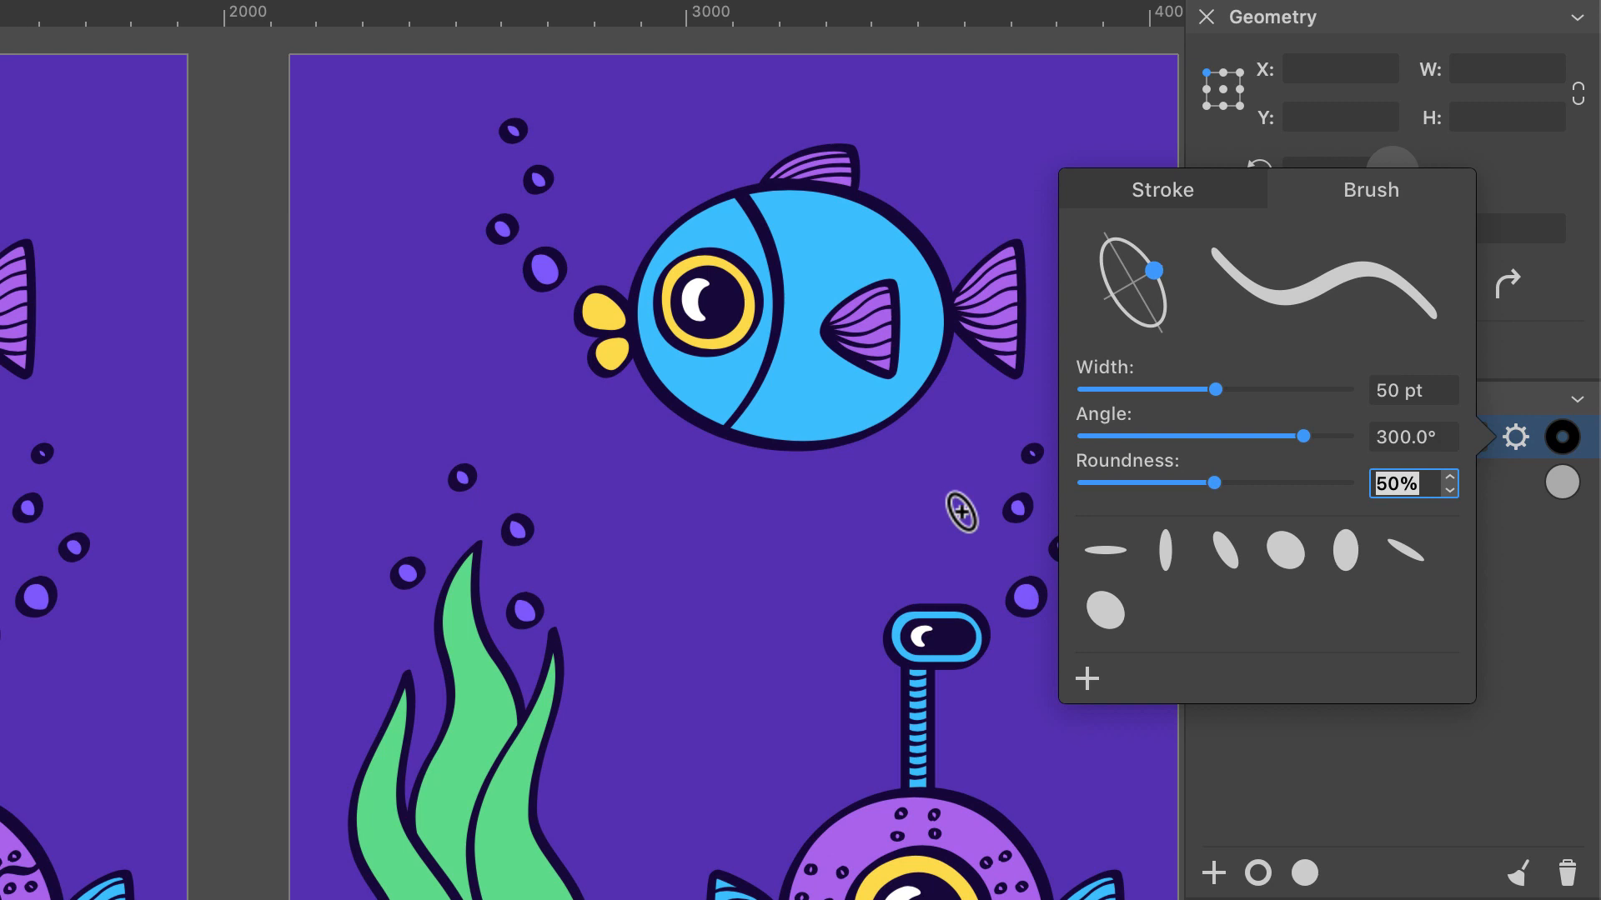
# Enlarge the brush width incrementally to about 96 pt.
pyautogui.press(']')
pyautogui.press(']')
pyautogui.press(']')
pyautogui.press(']')
pyautogui.press(']')
pyautogui.press(']')
pyautogui.press(']')
pyautogui.press(']')
pyautogui.press(']')
pyautogui.press(']')
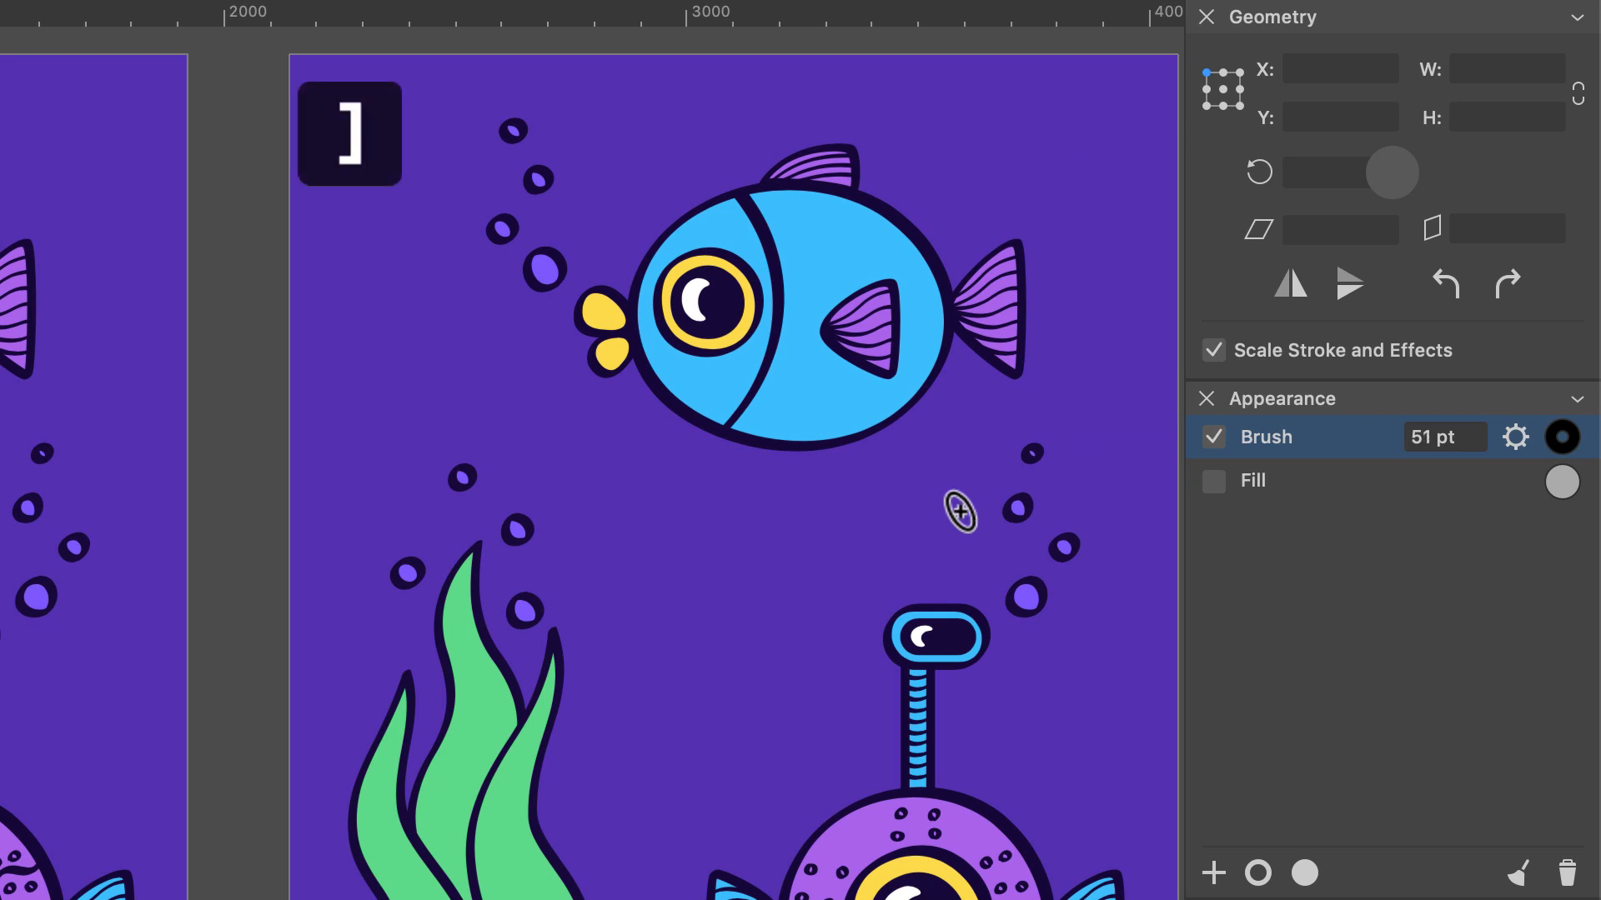
pyautogui.press(']')
pyautogui.press(']')
pyautogui.press(']')
pyautogui.press(']')
pyautogui.press(']')
pyautogui.press(']')
pyautogui.press(']')
pyautogui.press(']')
pyautogui.press(']')
pyautogui.press(']')
pyautogui.press(']')
pyautogui.press(']')
pyautogui.press(']')
pyautogui.press(']')
pyautogui.press(']')
pyautogui.press(']')
pyautogui.press(']')
pyautogui.press(']')
pyautogui.press(']')
pyautogui.press(']')
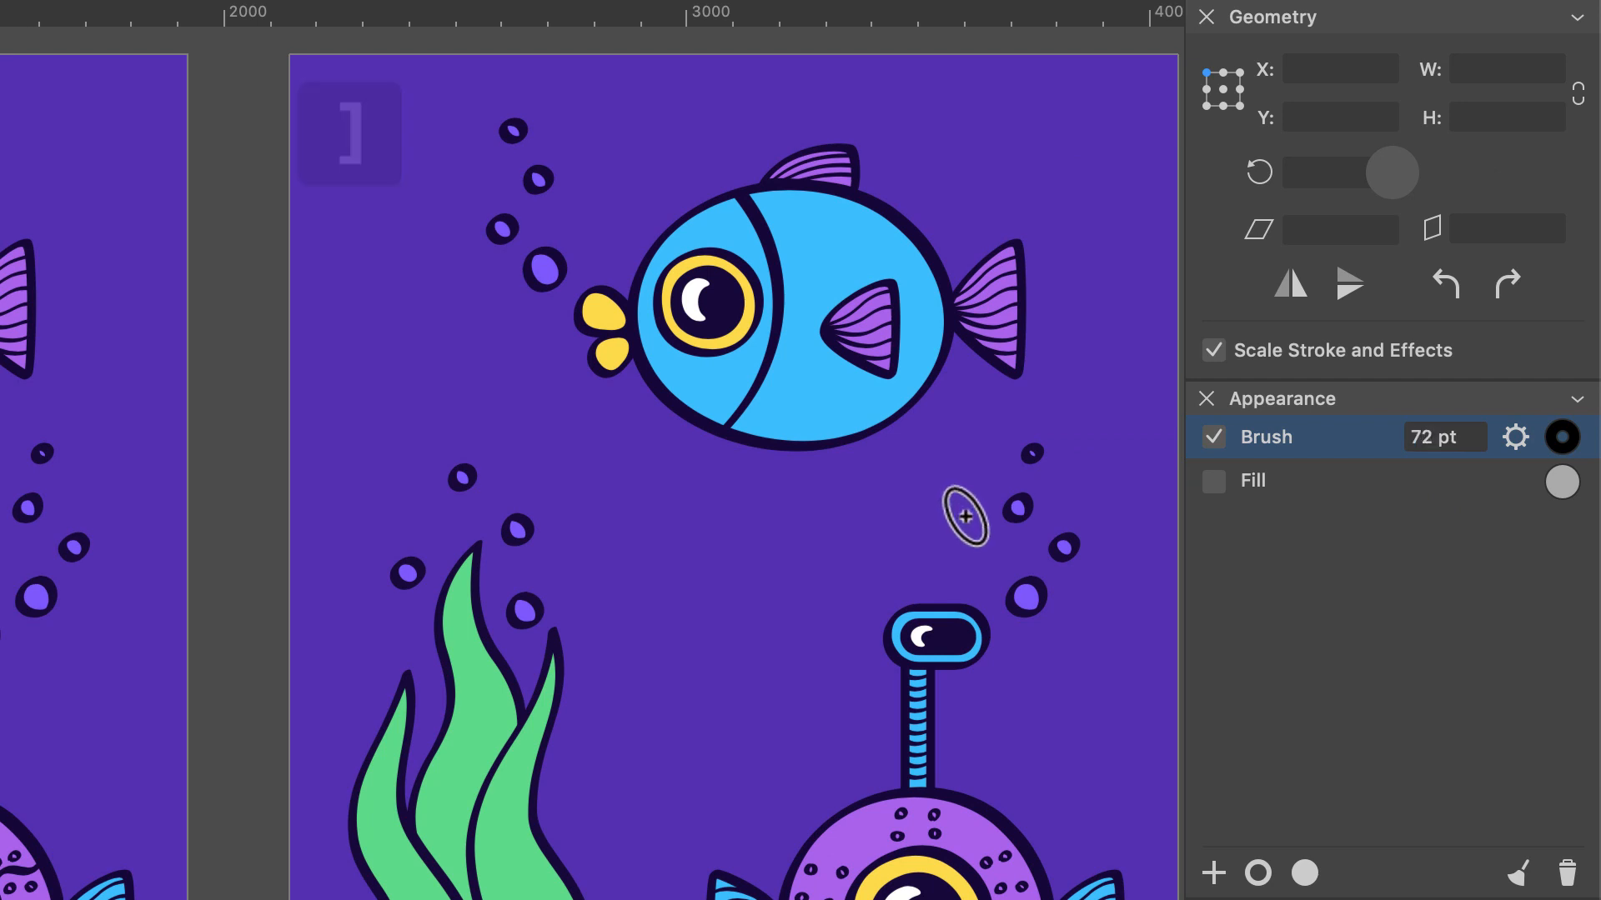
pyautogui.press(']')
pyautogui.press(']')
pyautogui.press(']')
pyautogui.press(']')
pyautogui.press(']')
pyautogui.press(']')
pyautogui.press(']')
pyautogui.press(']')
pyautogui.press(']')
pyautogui.press(']')
pyautogui.press(']')
pyautogui.press(']')
pyautogui.press(']')
pyautogui.press(']')
pyautogui.press(']')
pyautogui.press(']')
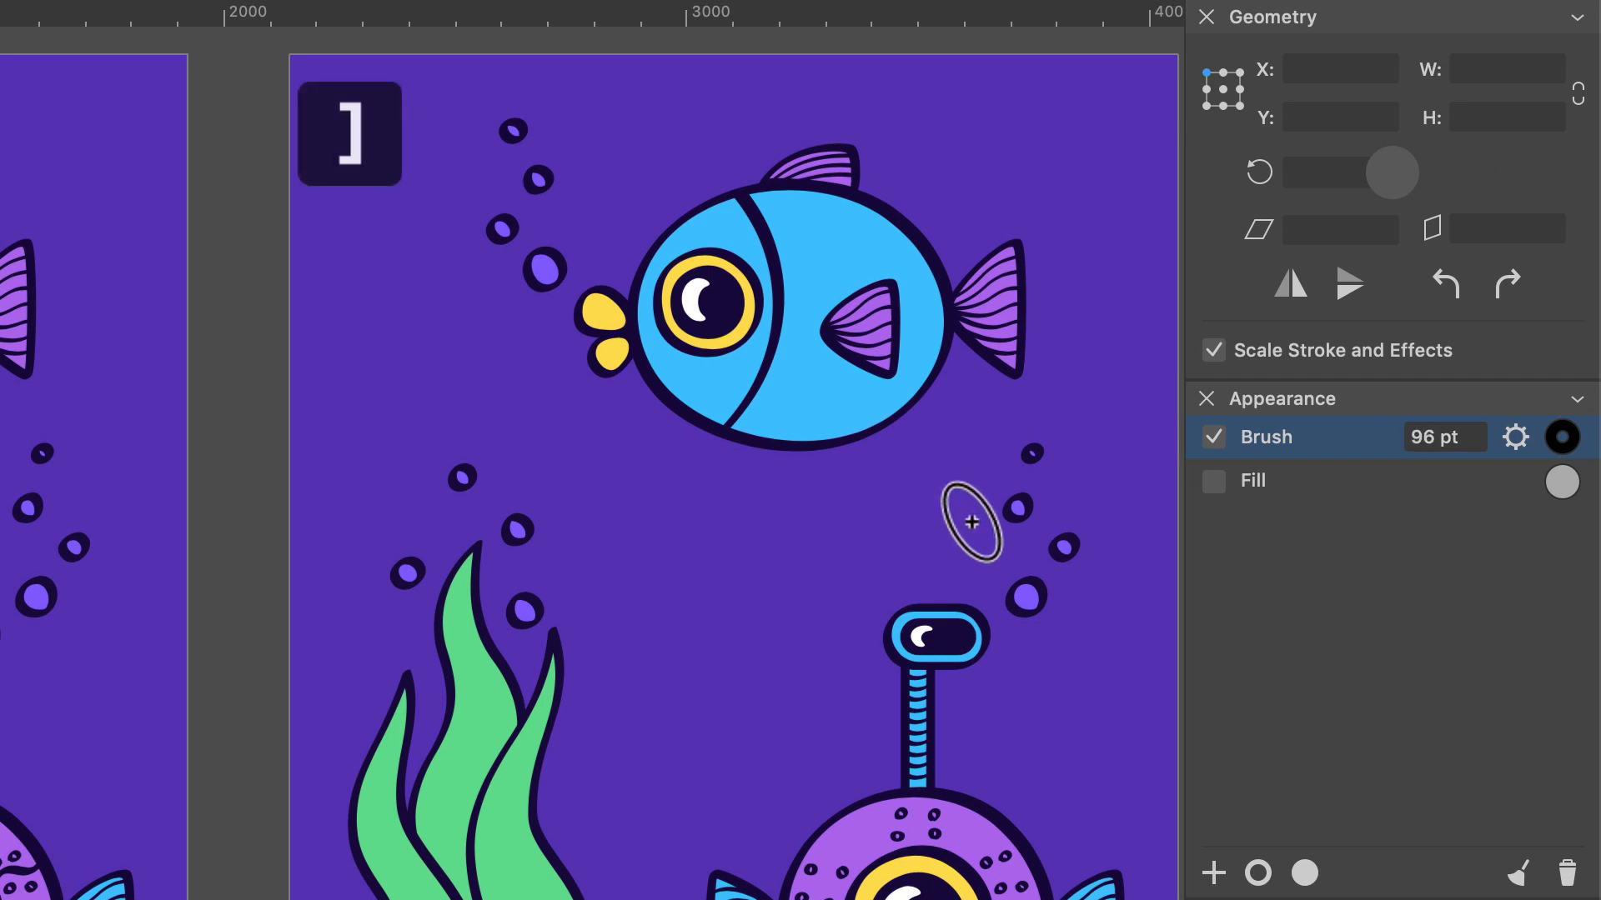
# Reduce the brush width incrementally to about 47 pt.
pyautogui.press('[')
pyautogui.press('[')
pyautogui.press('[')
pyautogui.press('[')
pyautogui.press('[')
pyautogui.press('[')
pyautogui.press('[')
pyautogui.press('[')
pyautogui.press('[')
pyautogui.press('[')
pyautogui.press('[')
pyautogui.press('[')
pyautogui.press('[')
pyautogui.press('[')
pyautogui.press('[')
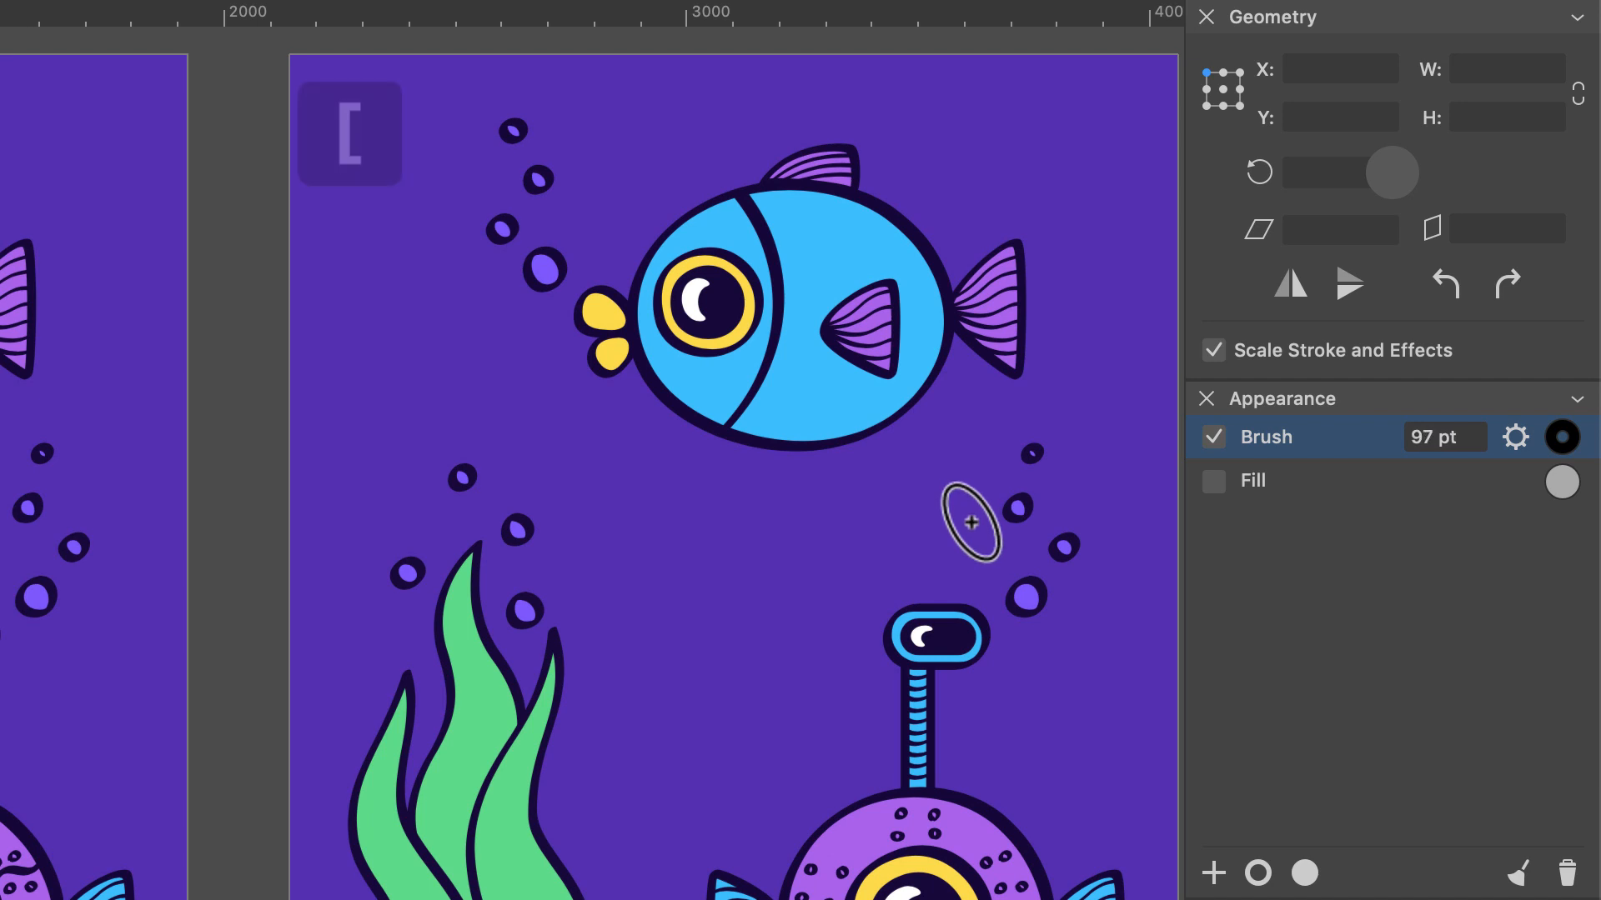
pyautogui.press('[')
pyautogui.press('[')
pyautogui.press('[')
pyautogui.press('[')
pyautogui.press('[')
pyautogui.press('[')
pyautogui.press('[')
pyautogui.press('[')
pyautogui.press('[')
pyautogui.press('[')
pyautogui.press('[')
pyautogui.press('[')
pyautogui.press('[')
pyautogui.press('[')
pyautogui.press('[')
pyautogui.press('[')
pyautogui.press('[')
pyautogui.press('[')
pyautogui.press('[')
pyautogui.press('[')
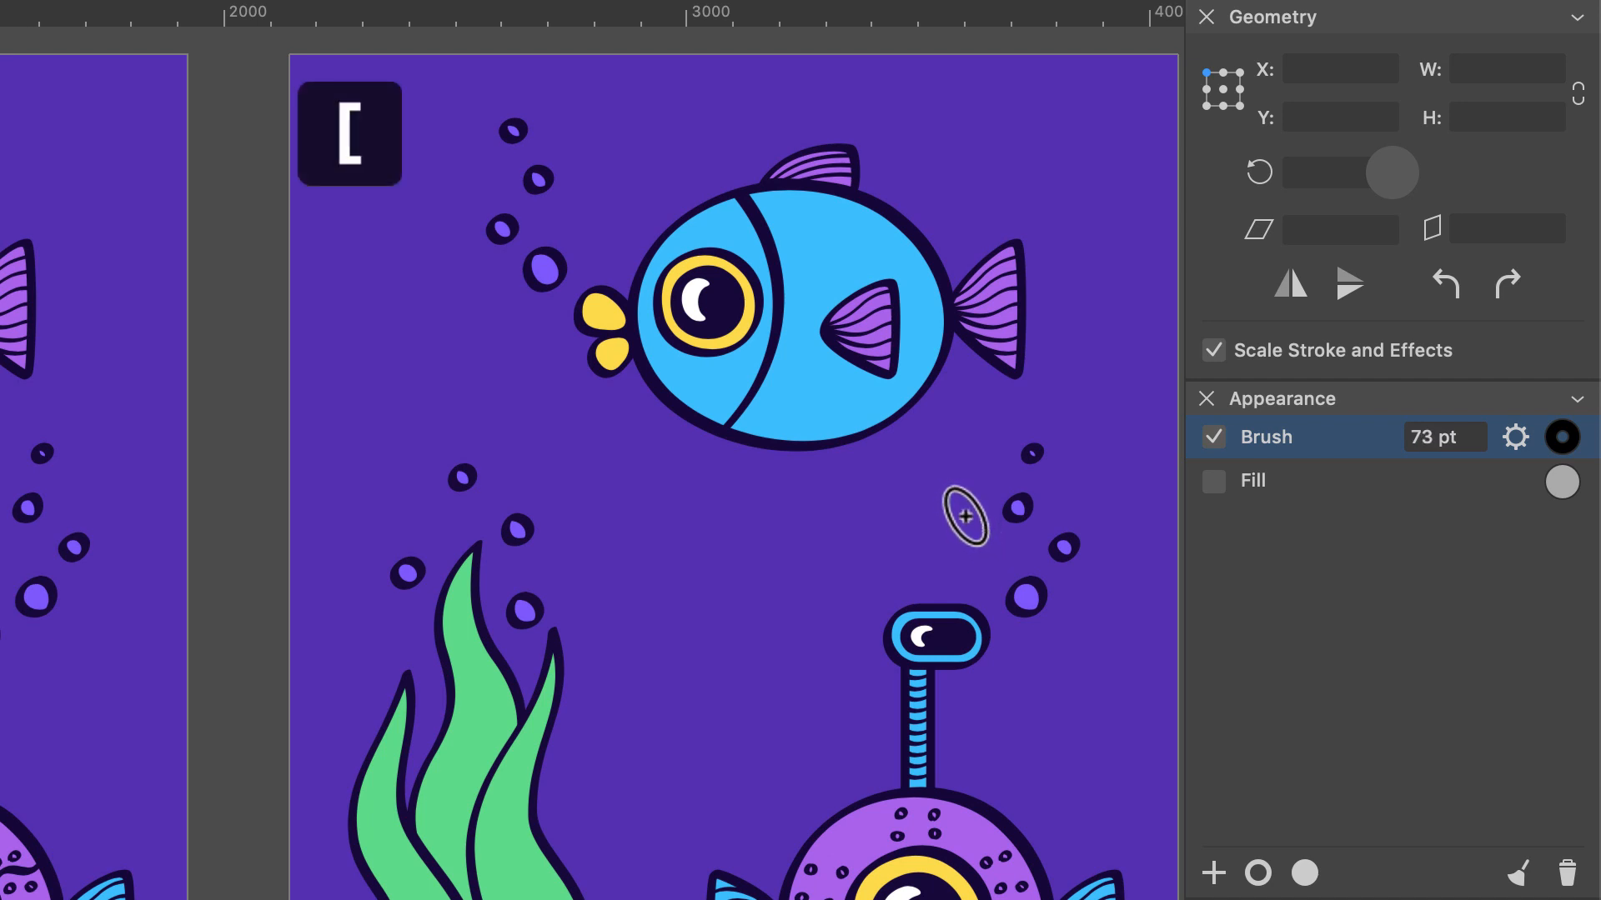
pyautogui.press('[')
pyautogui.press('[')
pyautogui.press('[')
pyautogui.press('[')
pyautogui.press('[')
pyautogui.press('[')
pyautogui.press('[')
pyautogui.press('[')
pyautogui.press('[')
pyautogui.press('[')
pyautogui.press('[')
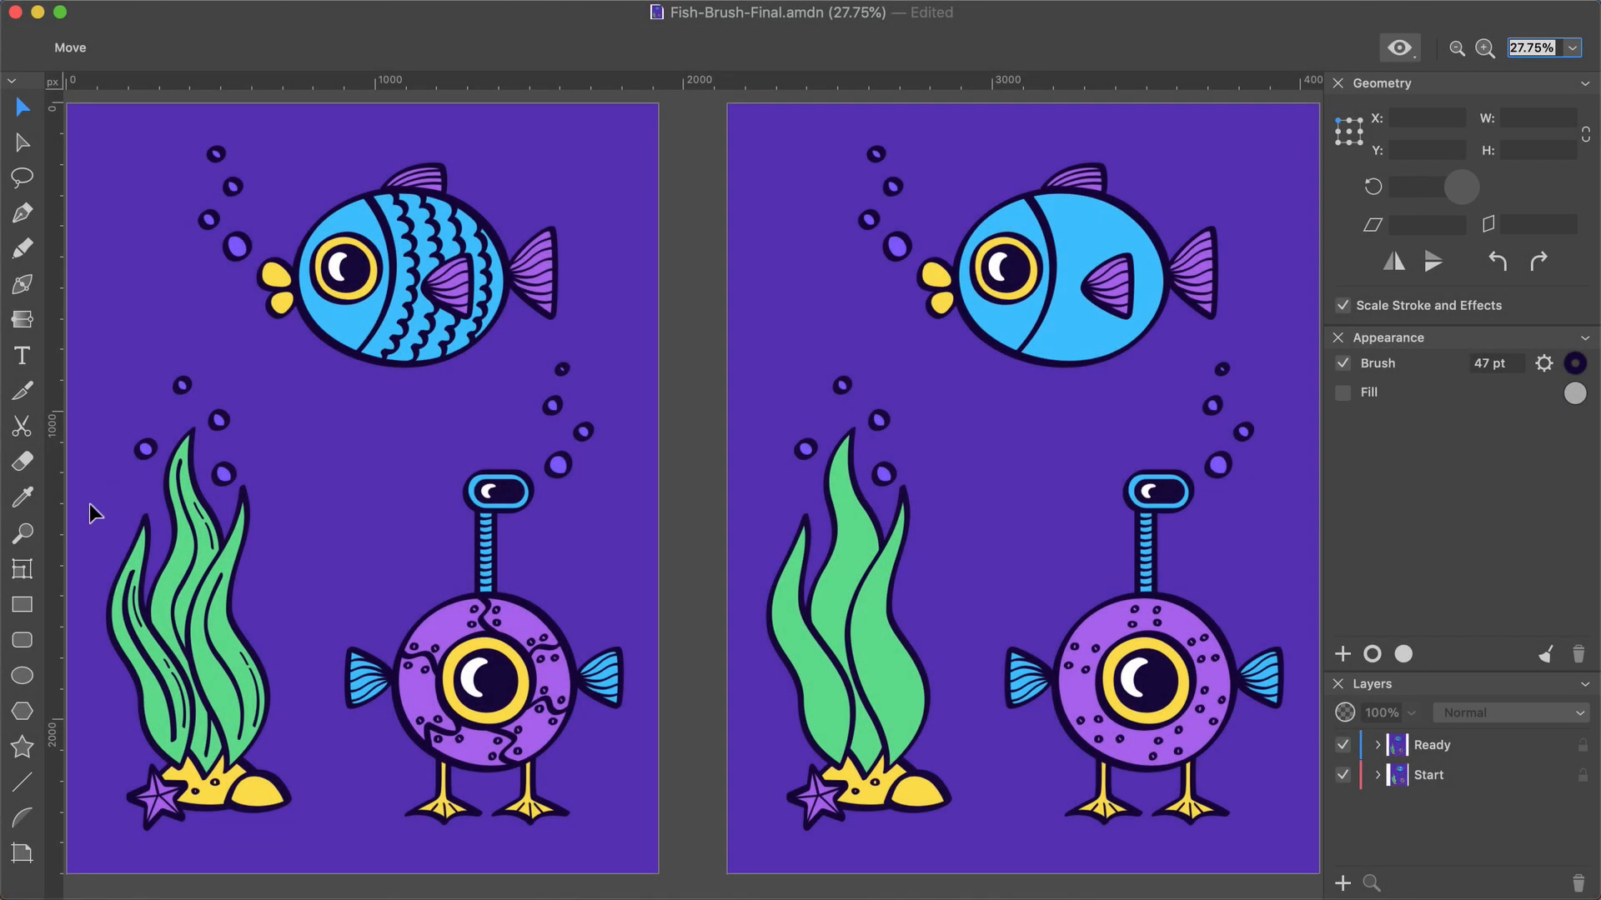
# Set the brush for painting the plain fish on the second artboard to 23 pt width, 40° angle and 50% roundness.
pyautogui.click(23, 533)
pyautogui.moveTo(836, 125); pyautogui.dragTo(1273, 434)
pyautogui.press('b')
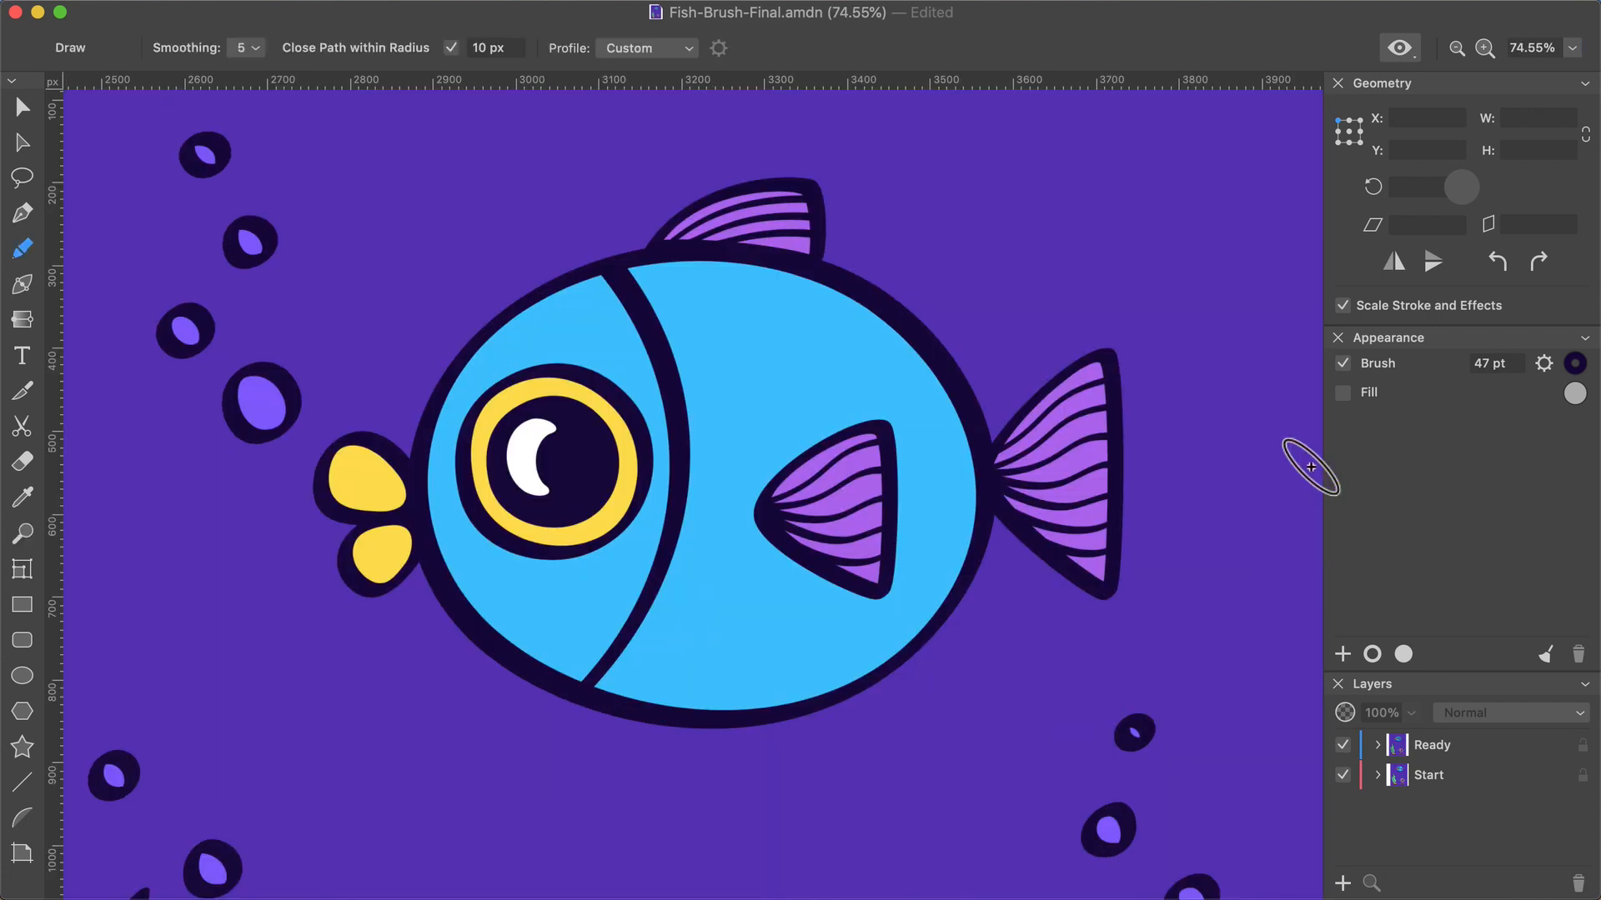
pyautogui.click(1544, 365)
pyautogui.click(1446, 332)
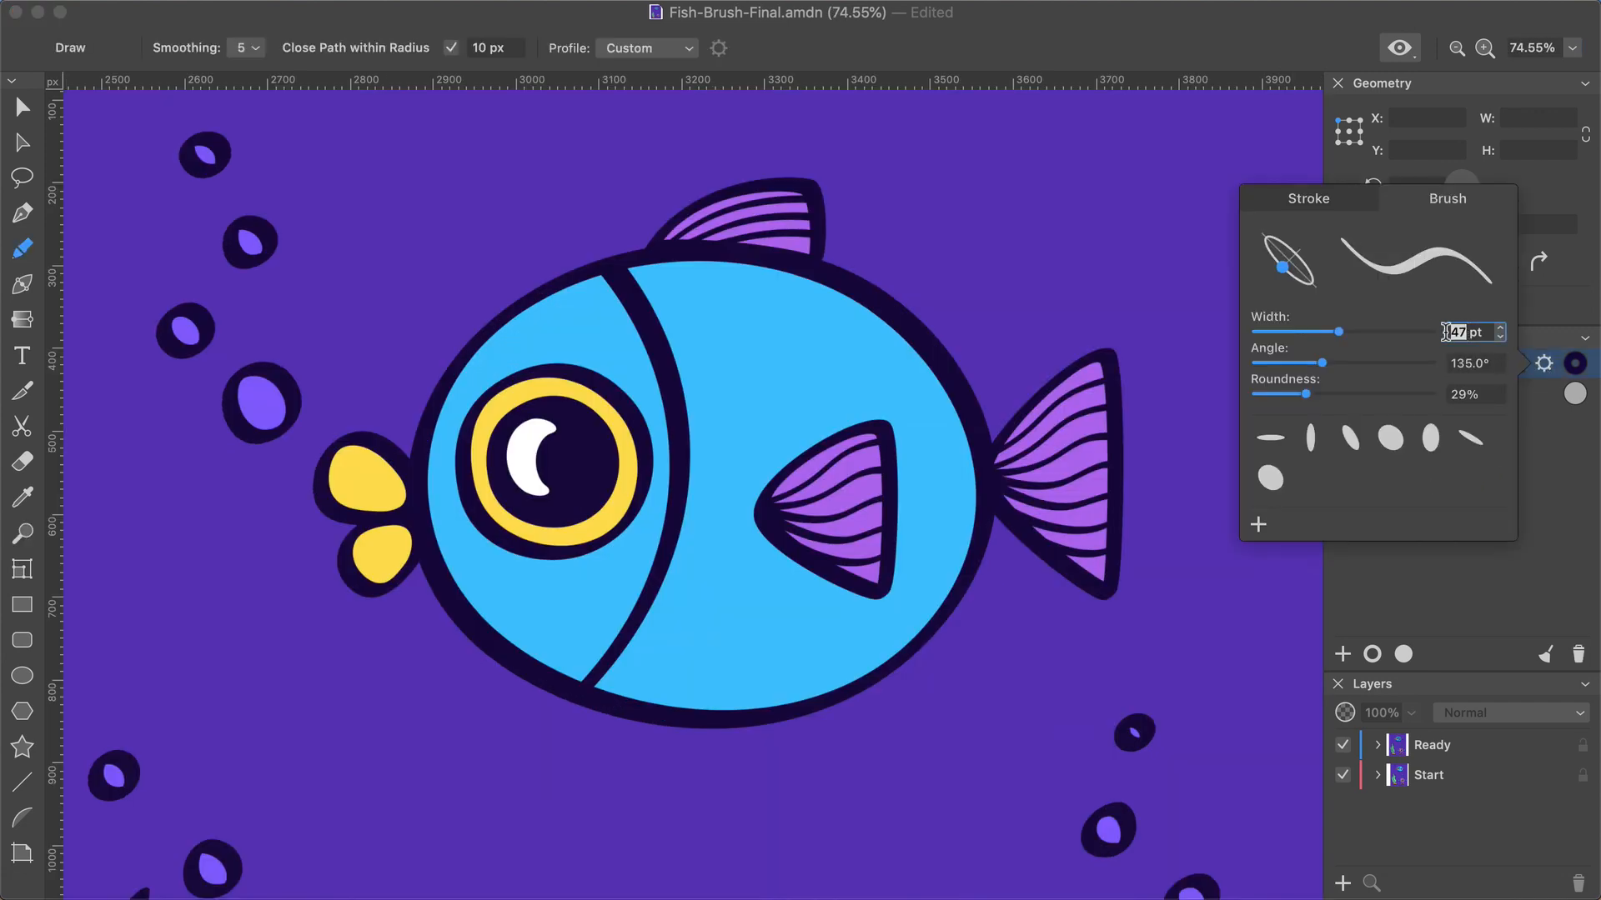
pyautogui.write('23')
pyautogui.press('Tab')
pyautogui.write('40')
pyautogui.press('Tab')
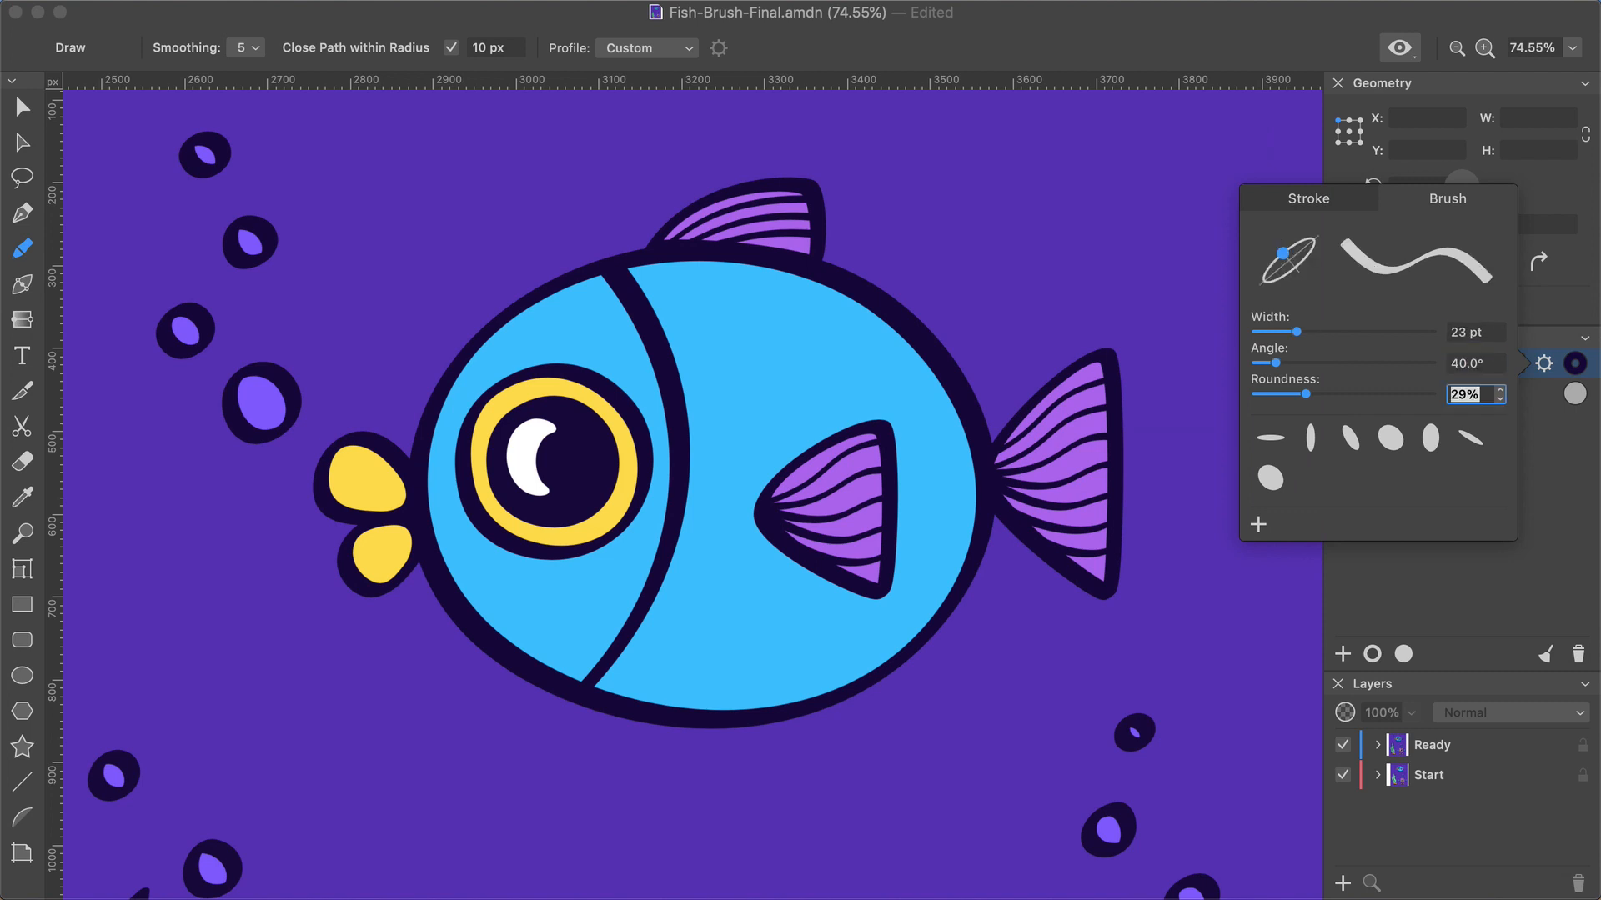
pyautogui.write('50')
pyautogui.press('Return')
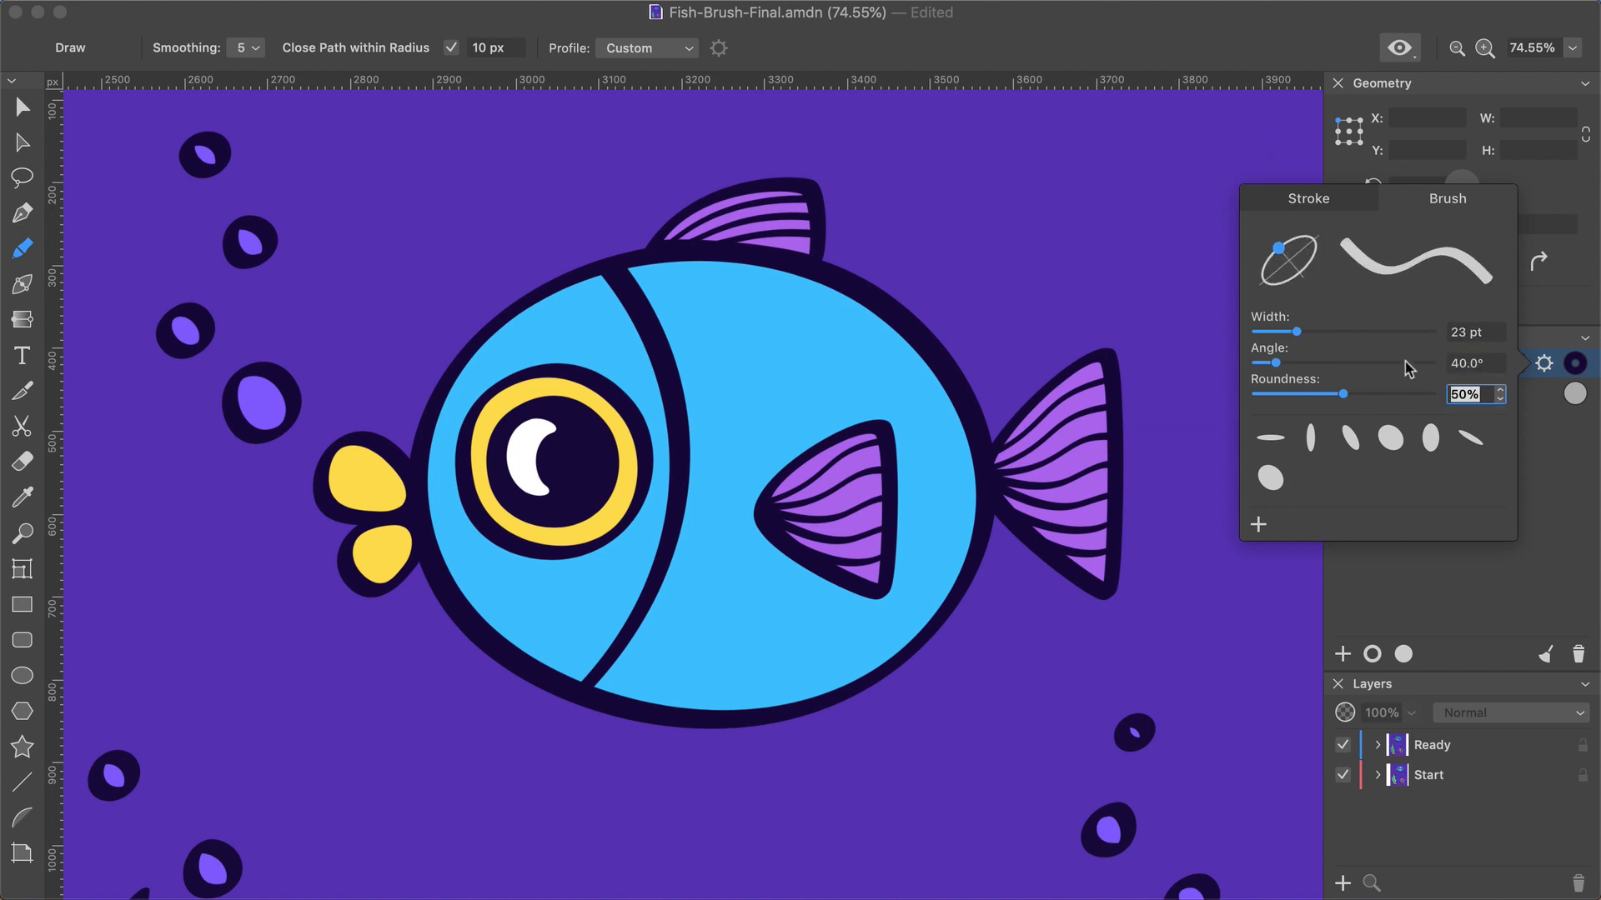
pyautogui.click(1214, 387)
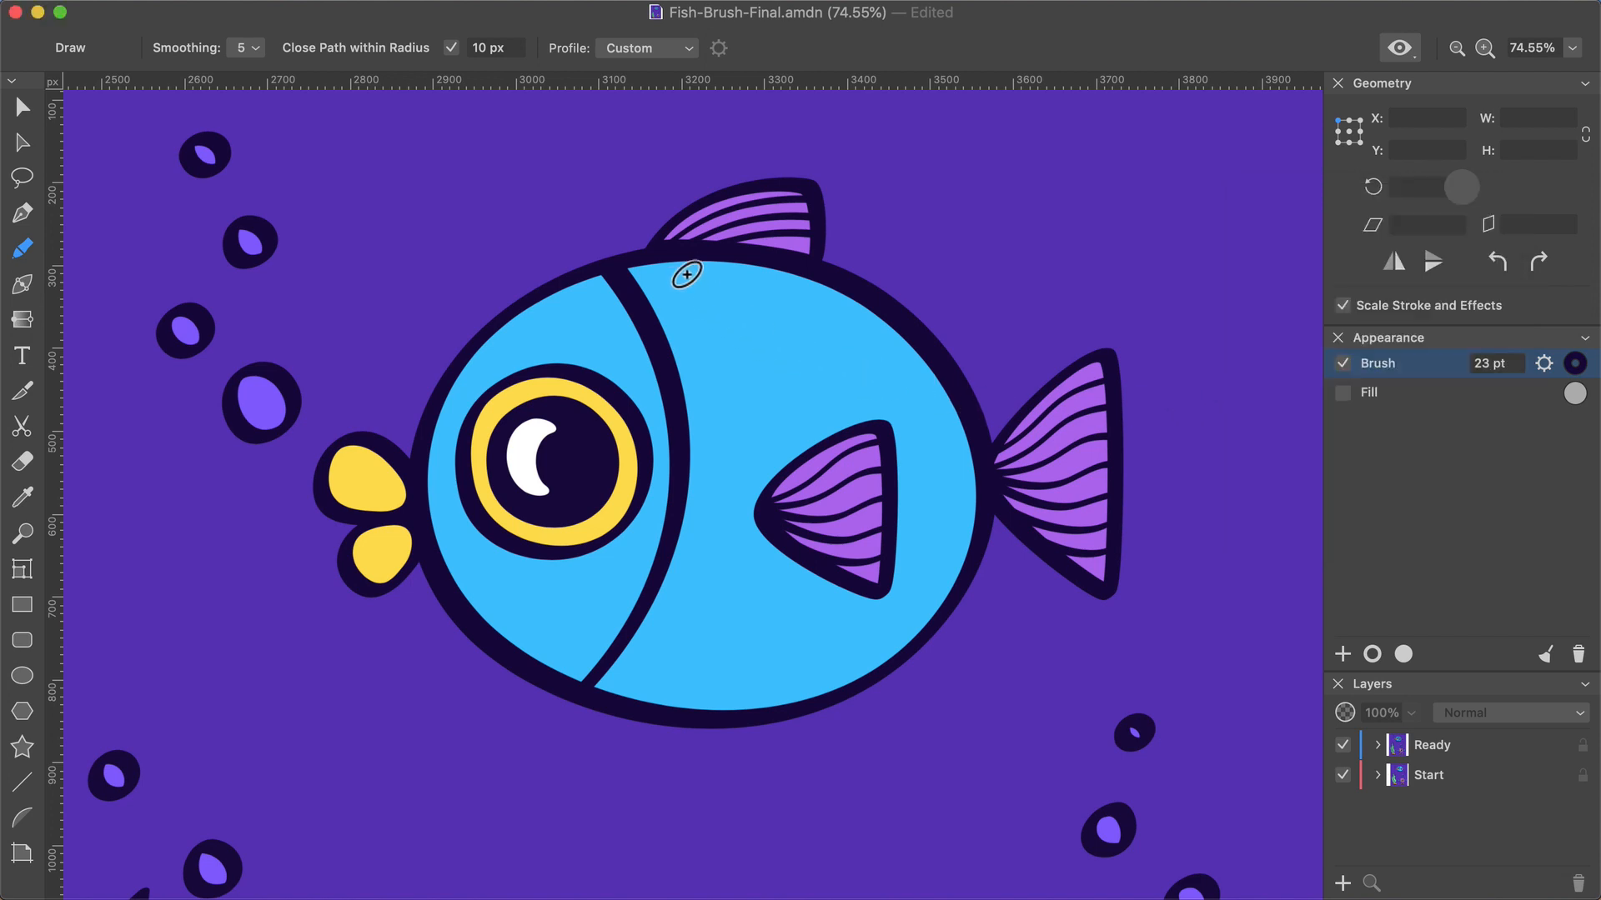
# Paint a scalloped line of scales down the plain blue fish's body, from its upper outline to its lower outline.
pyautogui.moveTo(690, 262)
pyautogui.mouseDown()
pyautogui.moveTo(714, 304)
pyautogui.moveTo(755, 508)
pyautogui.mouseUp()
pyautogui.moveTo(755, 507); pyautogui.dragTo(678, 703)
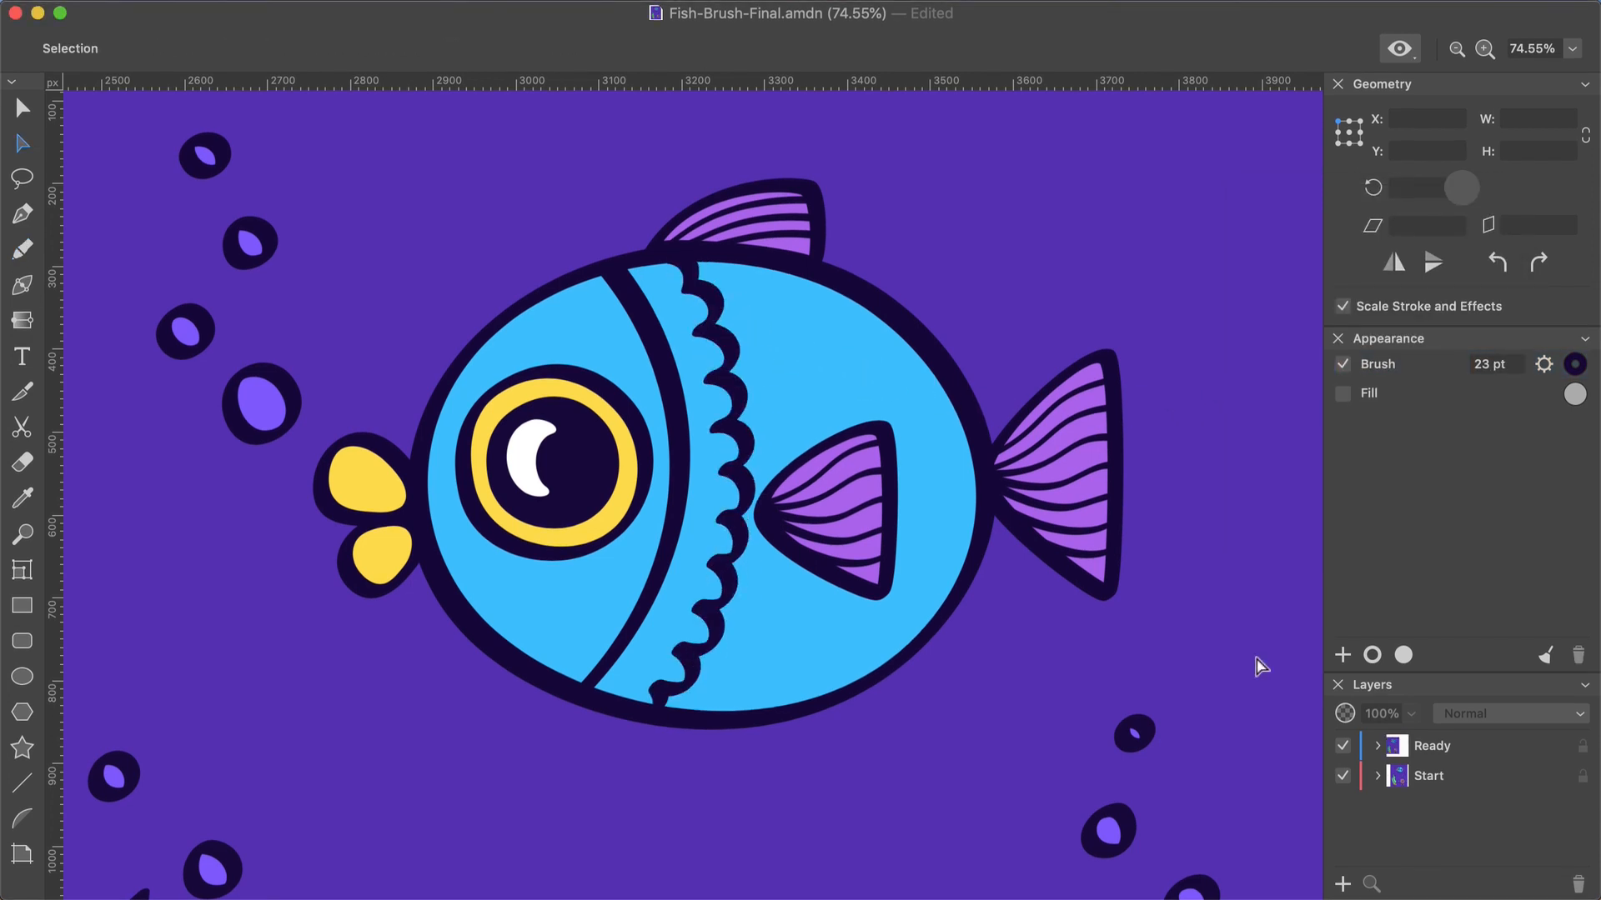
pyautogui.press('super+shift+z')
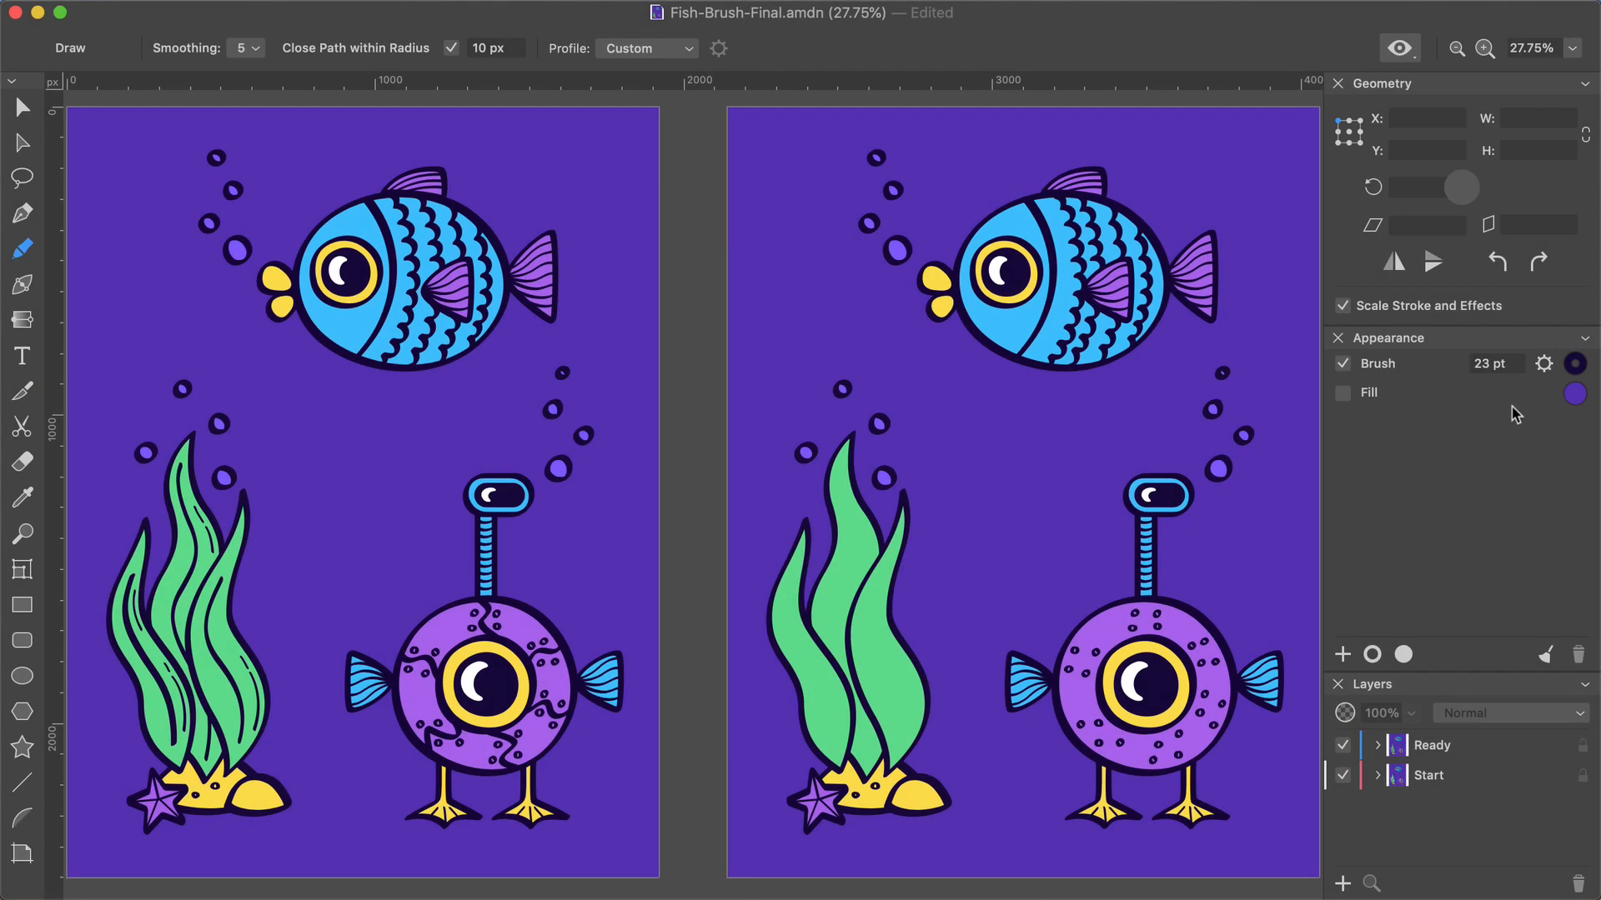
# Increase the angle of the 23 pt brush slightly.
pyautogui.click(1543, 365)
pyautogui.moveTo(1276, 364); pyautogui.dragTo(1294, 365)
pyautogui.click(1002, 588)
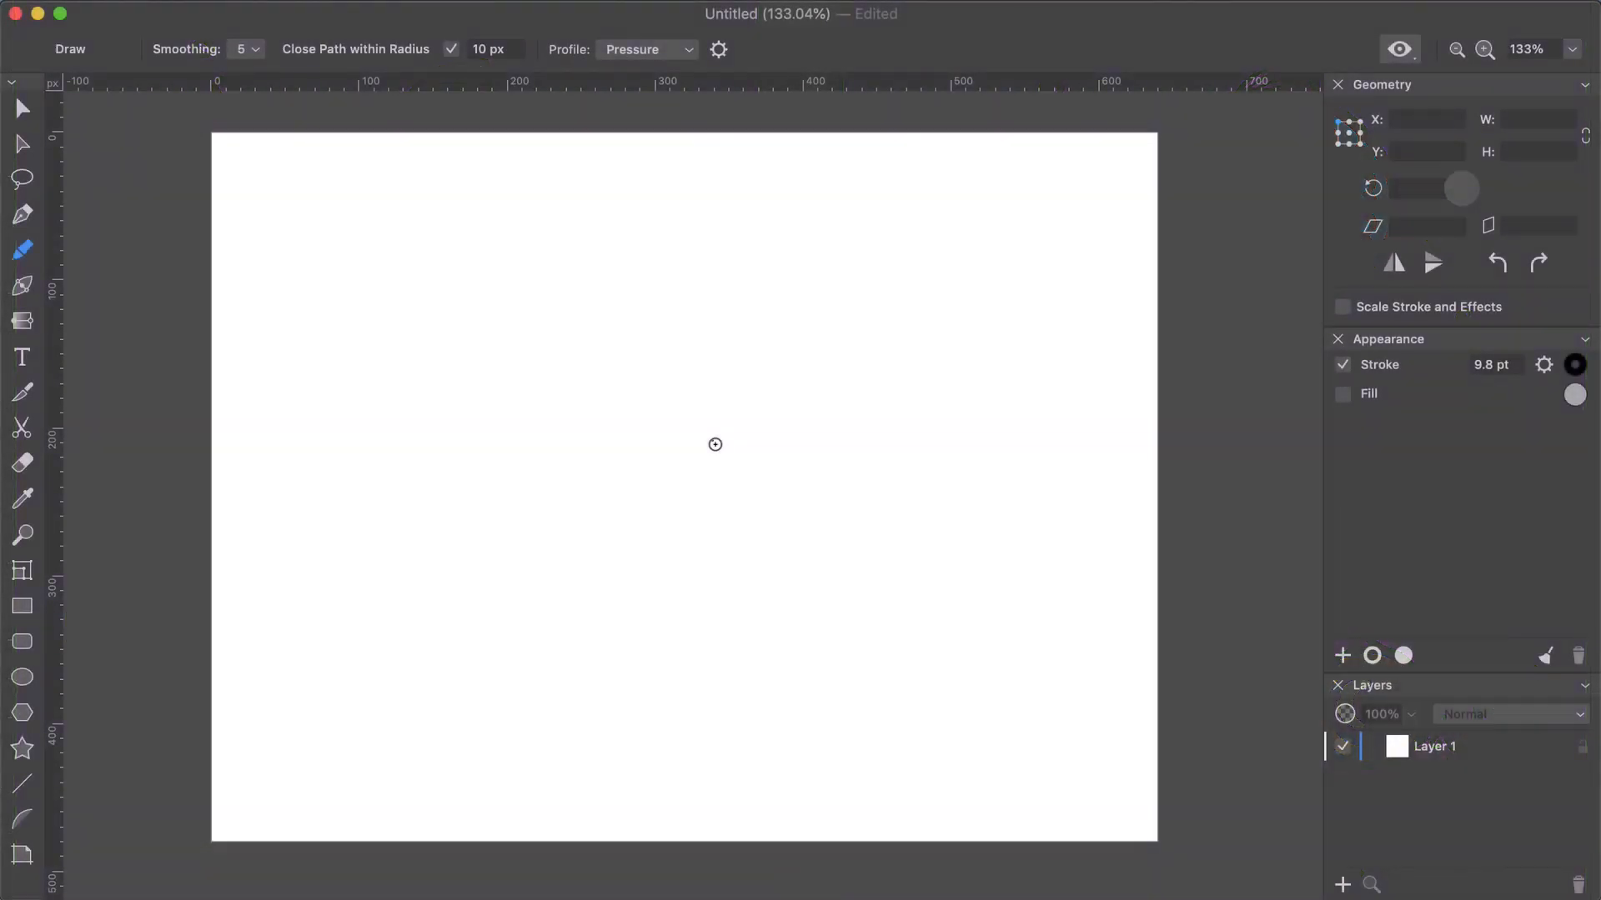
# Draw the octopus's two rounded eyes and its large head outline in the blank document using the Pressure profile.
pyautogui.moveTo(713, 436); pyautogui.dragTo(734, 464)
pyautogui.moveTo(617, 459)
pyautogui.mouseDown()
pyautogui.moveTo(564, 473)
pyautogui.moveTo(624, 498)
pyautogui.mouseUp()
pyautogui.moveTo(728, 424)
pyautogui.mouseDown()
pyautogui.moveTo(472, 336)
pyautogui.moveTo(576, 457)
pyautogui.mouseUp()
# Draw the outlines of the curling tentacles on the octopus's right side and below its right eye.
pyautogui.moveTo(728, 417)
pyautogui.mouseDown()
pyautogui.moveTo(850, 282)
pyautogui.moveTo(793, 324)
pyautogui.mouseUp()
pyautogui.moveTo(792, 320)
pyautogui.mouseDown()
pyautogui.moveTo(857, 375)
pyautogui.moveTo(767, 441)
pyautogui.mouseUp()
pyautogui.moveTo(762, 456)
pyautogui.mouseDown()
pyautogui.moveTo(997, 654)
pyautogui.moveTo(966, 723)
pyautogui.mouseUp()
pyautogui.moveTo(964, 726)
pyautogui.mouseDown()
pyautogui.moveTo(903, 700)
pyautogui.moveTo(764, 552)
pyautogui.mouseUp()
pyautogui.moveTo(764, 552); pyautogui.dragTo(762, 776)
pyautogui.moveTo(694, 562); pyautogui.dragTo(762, 776)
pyautogui.moveTo(769, 430); pyautogui.dragTo(1075, 465)
pyautogui.moveTo(777, 488); pyautogui.dragTo(1076, 464)
pyautogui.moveTo(940, 514); pyautogui.dragTo(1108, 539)
pyautogui.moveTo(1108, 539)
pyautogui.mouseDown()
pyautogui.moveTo(1143, 536)
pyautogui.moveTo(920, 569)
pyautogui.mouseUp()
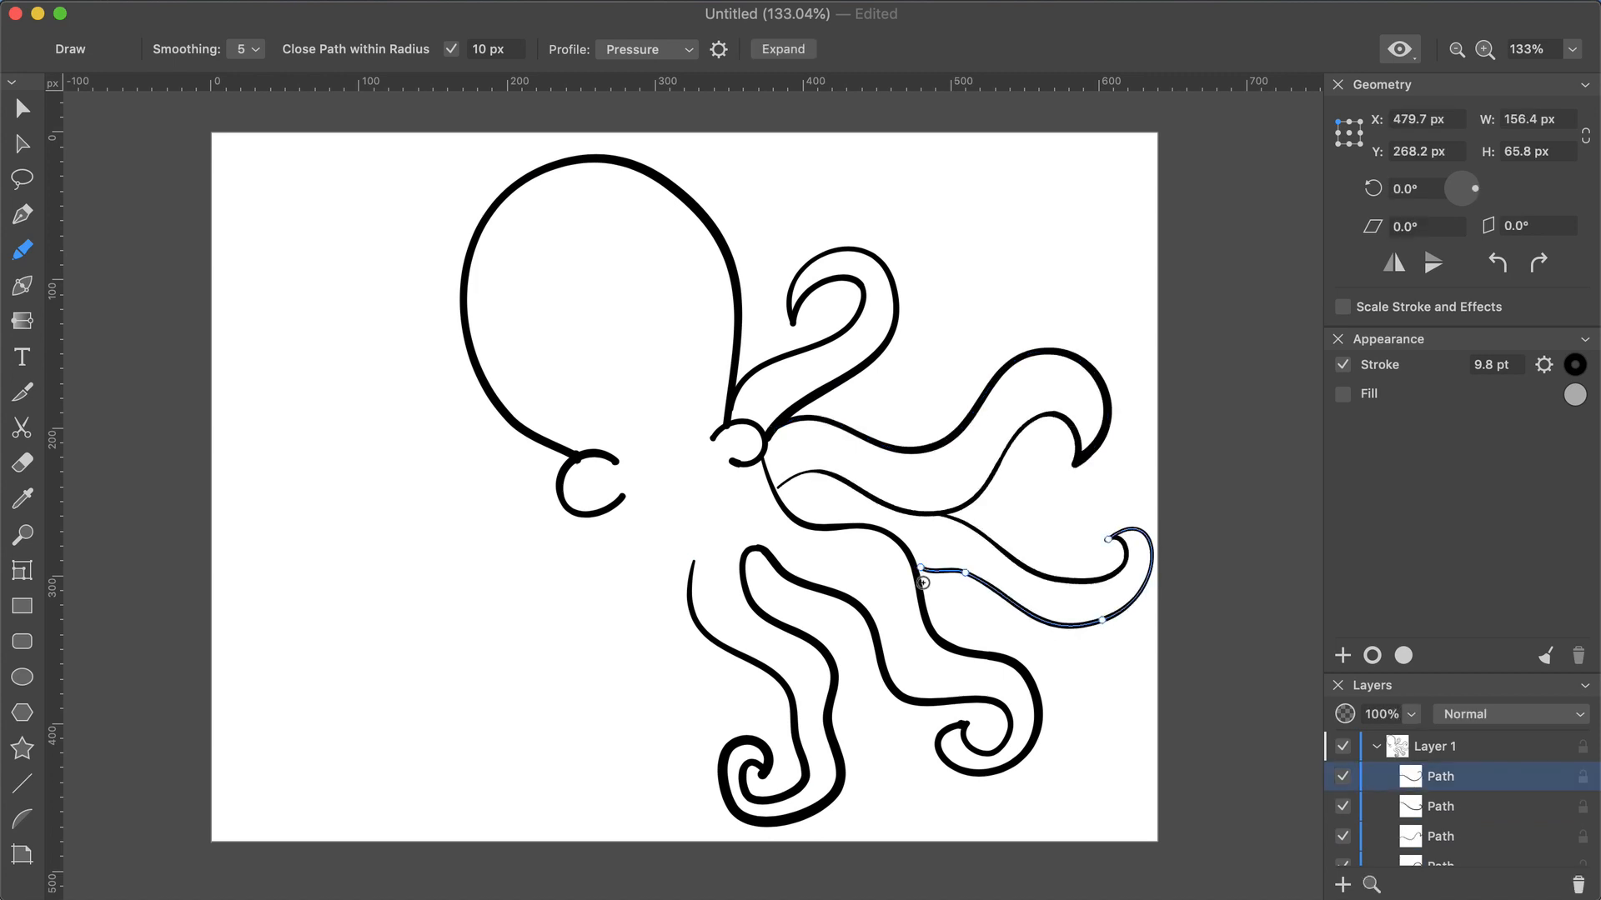
# Draw the outlines of the curling tentacles on the octopus's left side and below its head.
pyautogui.moveTo(515, 426); pyautogui.dragTo(349, 477)
pyautogui.moveTo(348, 478); pyautogui.dragTo(560, 476)
pyautogui.moveTo(690, 576)
pyautogui.mouseDown()
pyautogui.moveTo(665, 654)
pyautogui.moveTo(608, 596)
pyautogui.moveTo(612, 572)
pyautogui.mouseUp()
pyautogui.moveTo(609, 562)
pyautogui.mouseDown()
pyautogui.moveTo(547, 635)
pyautogui.moveTo(446, 634)
pyautogui.mouseUp()
pyautogui.moveTo(446, 634)
pyautogui.mouseDown()
pyautogui.moveTo(445, 611)
pyautogui.moveTo(557, 488)
pyautogui.mouseUp()
# Add inner contour lines along the tentacles on both sides of the octopus.
pyautogui.moveTo(742, 561); pyautogui.dragTo(805, 808)
pyautogui.moveTo(766, 545); pyautogui.dragTo(1011, 717)
pyautogui.moveTo(771, 479)
pyautogui.mouseDown()
pyautogui.moveTo(904, 490)
pyautogui.moveTo(1045, 414)
pyautogui.mouseUp()
pyautogui.moveTo(563, 465); pyautogui.dragTo(369, 448)
pyautogui.moveTo(611, 570); pyautogui.dragTo(408, 599)
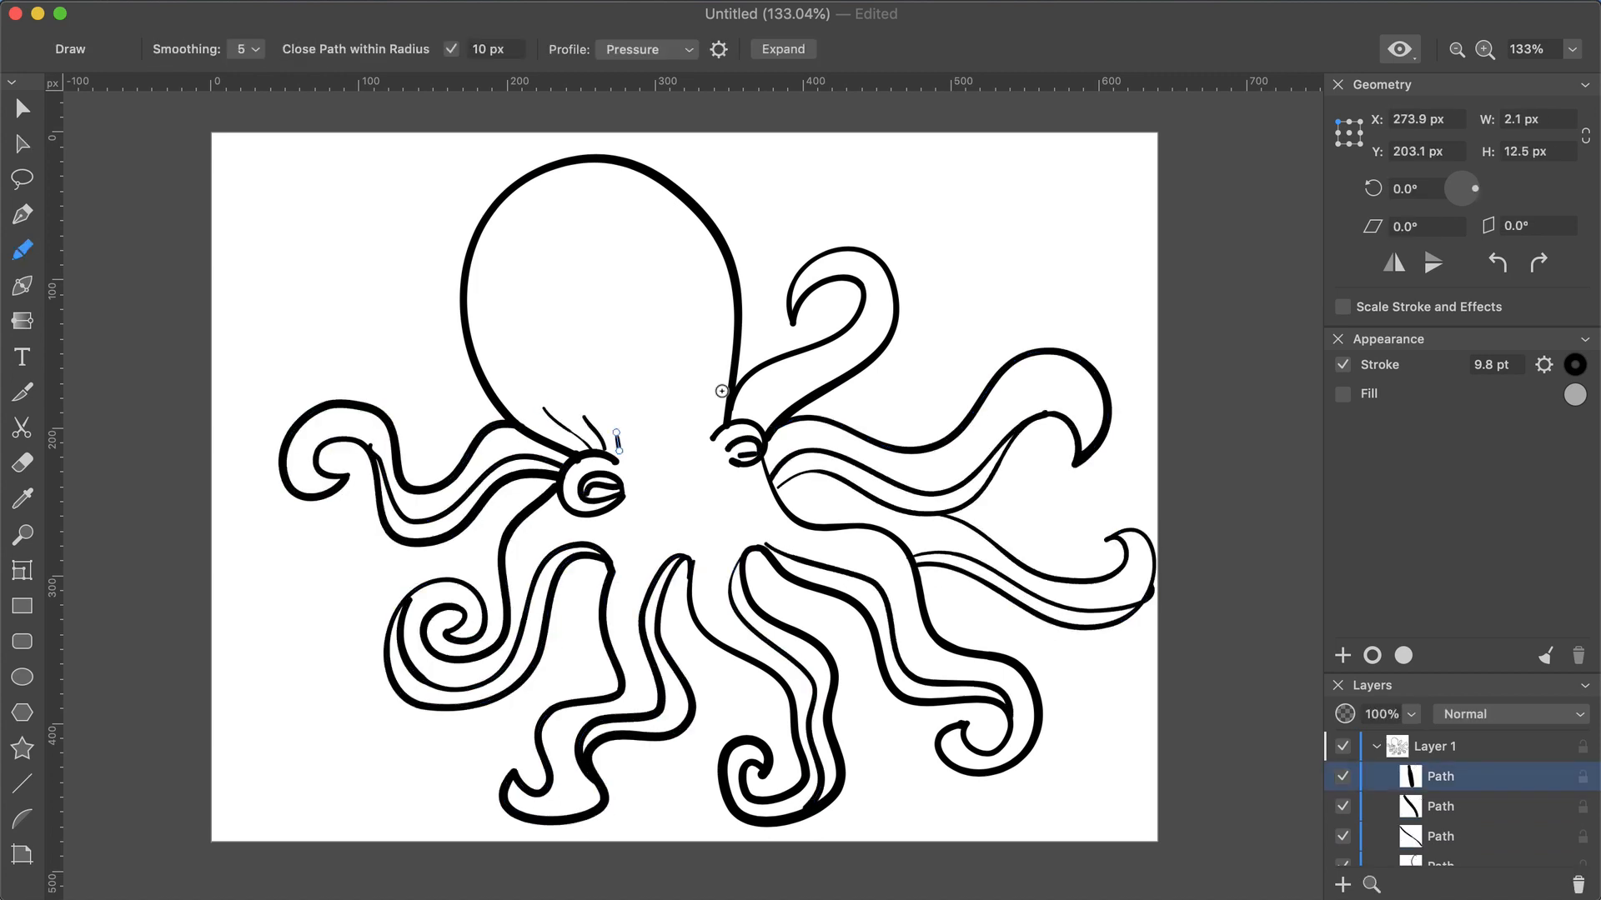
# Add a wrinkle line above the octopus's right eye and small suckers along the two lower tentacles beneath it.
pyautogui.moveTo(718, 387); pyautogui.dragTo(713, 428)
pyautogui.moveTo(778, 652); pyautogui.dragTo(790, 658)
pyautogui.moveTo(807, 648); pyautogui.dragTo(824, 658)
pyautogui.moveTo(831, 684); pyautogui.dragTo(831, 700)
pyautogui.moveTo(819, 752); pyautogui.dragTo(820, 768)
pyautogui.moveTo(798, 580); pyautogui.dragTo(818, 582)
pyautogui.moveTo(837, 576); pyautogui.dragTo(858, 579)
pyautogui.moveTo(886, 608); pyautogui.dragTo(891, 628)
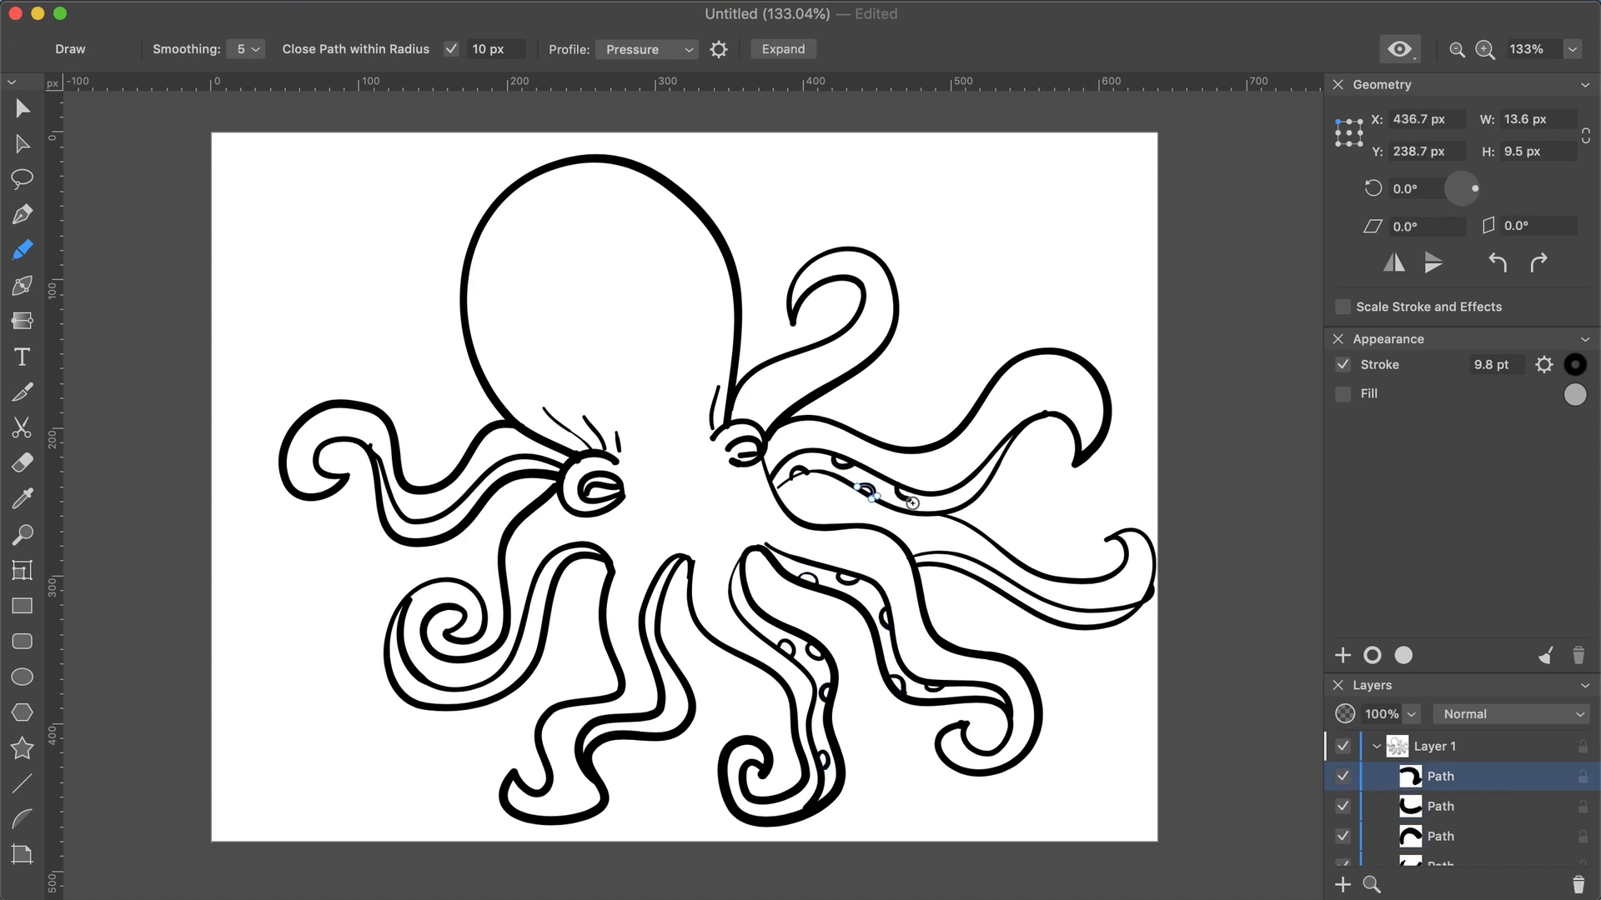
# Draw small round suckers along the inner bands of the two tentacles reaching out to the octopus's far right.
pyautogui.moveTo(912, 503); pyautogui.dragTo(920, 496)
pyautogui.moveTo(944, 504); pyautogui.dragTo(959, 508)
pyautogui.moveTo(1004, 582); pyautogui.dragTo(1024, 589)
pyautogui.moveTo(1055, 614); pyautogui.dragTo(1071, 617)
pyautogui.moveTo(957, 569); pyautogui.dragTo(974, 573)
# Draw small suckers along the inner bands of the tentacles on the octopus's left side and below its left eye.
pyautogui.moveTo(673, 665); pyautogui.dragTo(684, 683)
pyautogui.moveTo(685, 713); pyautogui.dragTo(683, 728)
pyautogui.moveTo(630, 722); pyautogui.dragTo(652, 721)
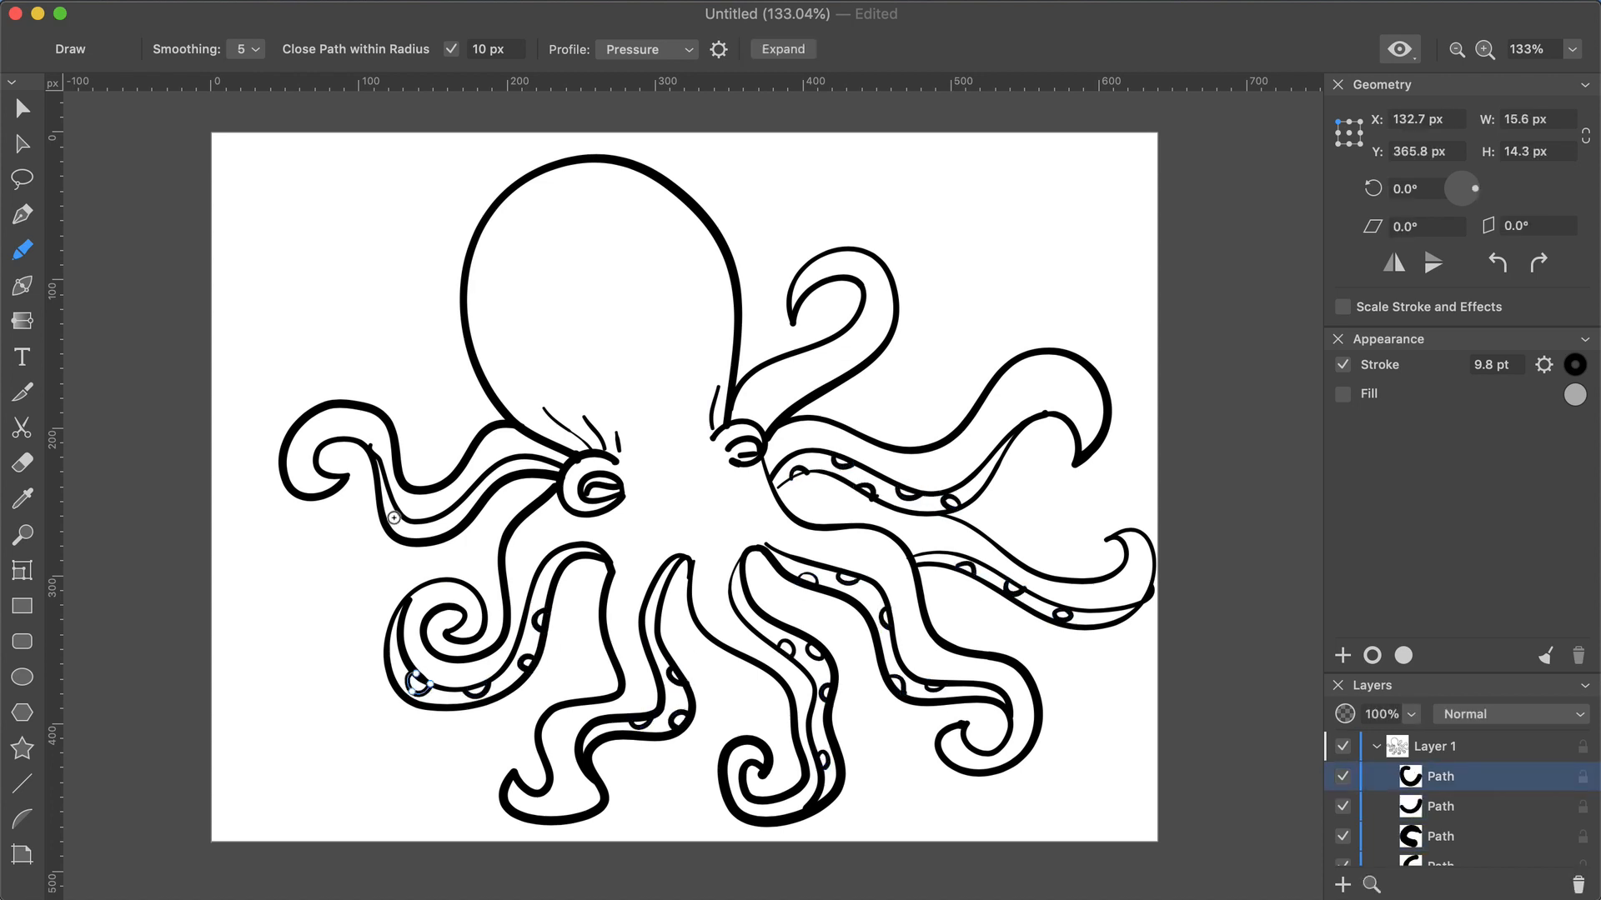
pyautogui.moveTo(393, 518); pyautogui.dragTo(394, 534)
pyautogui.moveTo(427, 525); pyautogui.dragTo(448, 521)
pyautogui.moveTo(477, 492); pyautogui.dragTo(492, 495)
# Draw short wrinkle lines beneath both of the octopus's eyes.
pyautogui.moveTo(613, 511)
pyautogui.mouseDown()
pyautogui.moveTo(617, 537)
pyautogui.moveTo(627, 526)
pyautogui.mouseUp()
pyautogui.moveTo(628, 501); pyautogui.dragTo(649, 522)
pyautogui.moveTo(736, 465)
pyautogui.mouseDown()
pyautogui.moveTo(734, 496)
pyautogui.moveTo(753, 499)
pyautogui.mouseUp()
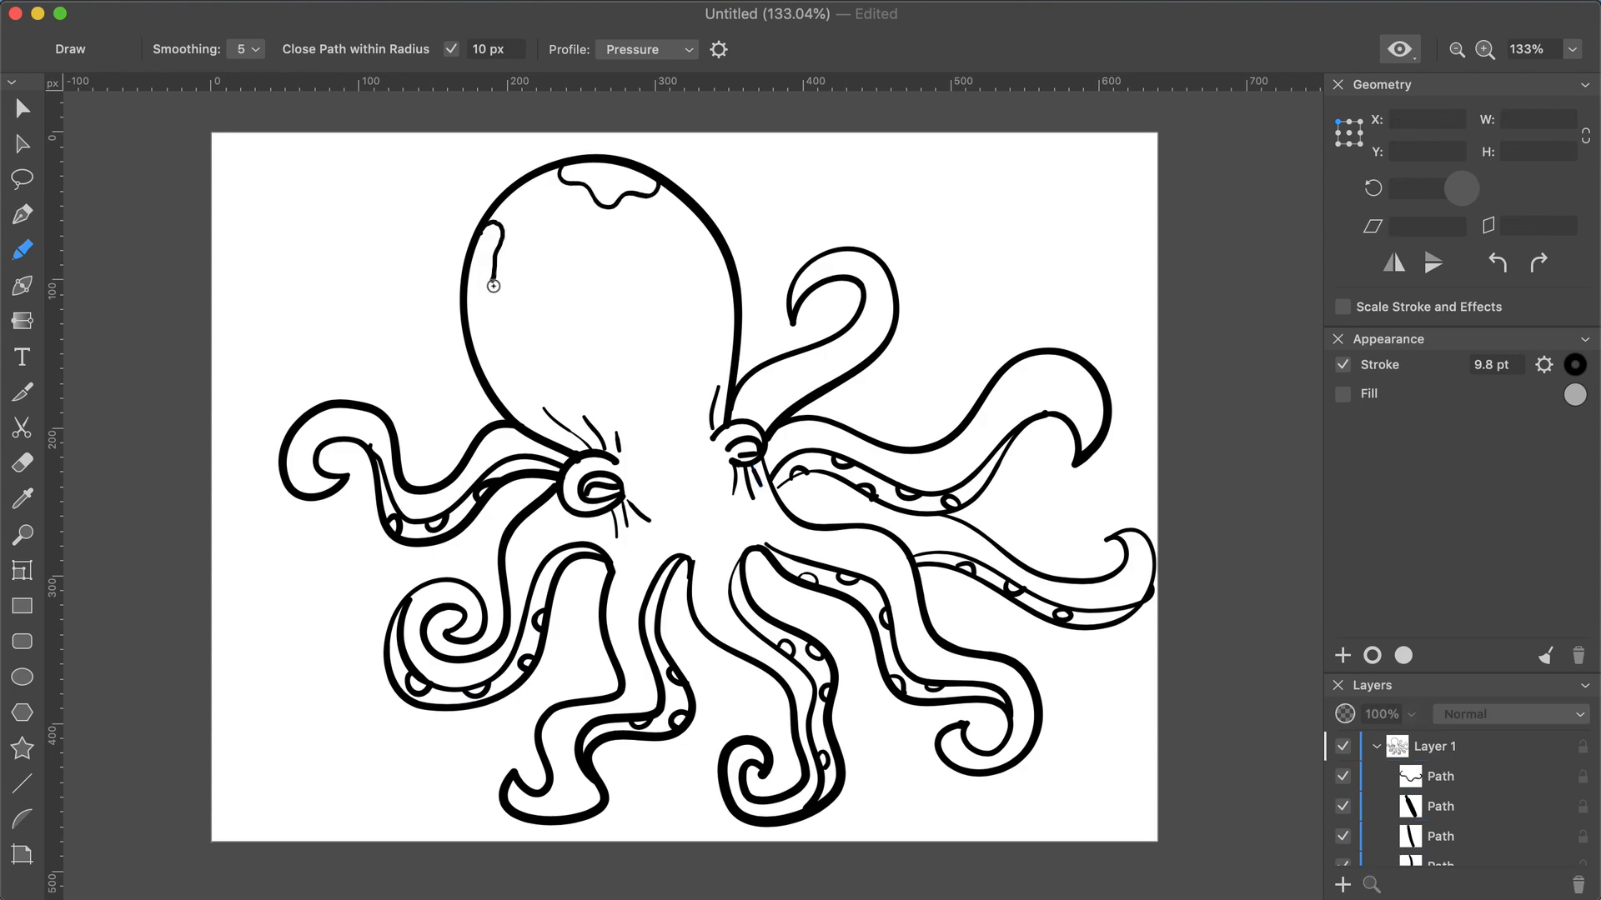
# Draw an edge patch and two small round spots on the octopus's head, and add short pupil strokes inside both eyes.
pyautogui.moveTo(494, 286); pyautogui.dragTo(469, 276)
pyautogui.moveTo(540, 218); pyautogui.dragTo(543, 216)
pyautogui.moveTo(598, 238); pyautogui.dragTo(599, 237)
pyautogui.moveTo(649, 617); pyautogui.dragTo(658, 610)
pyautogui.moveTo(592, 475); pyautogui.dragTo(605, 499)
pyautogui.moveTo(743, 445); pyautogui.dragTo(753, 461)
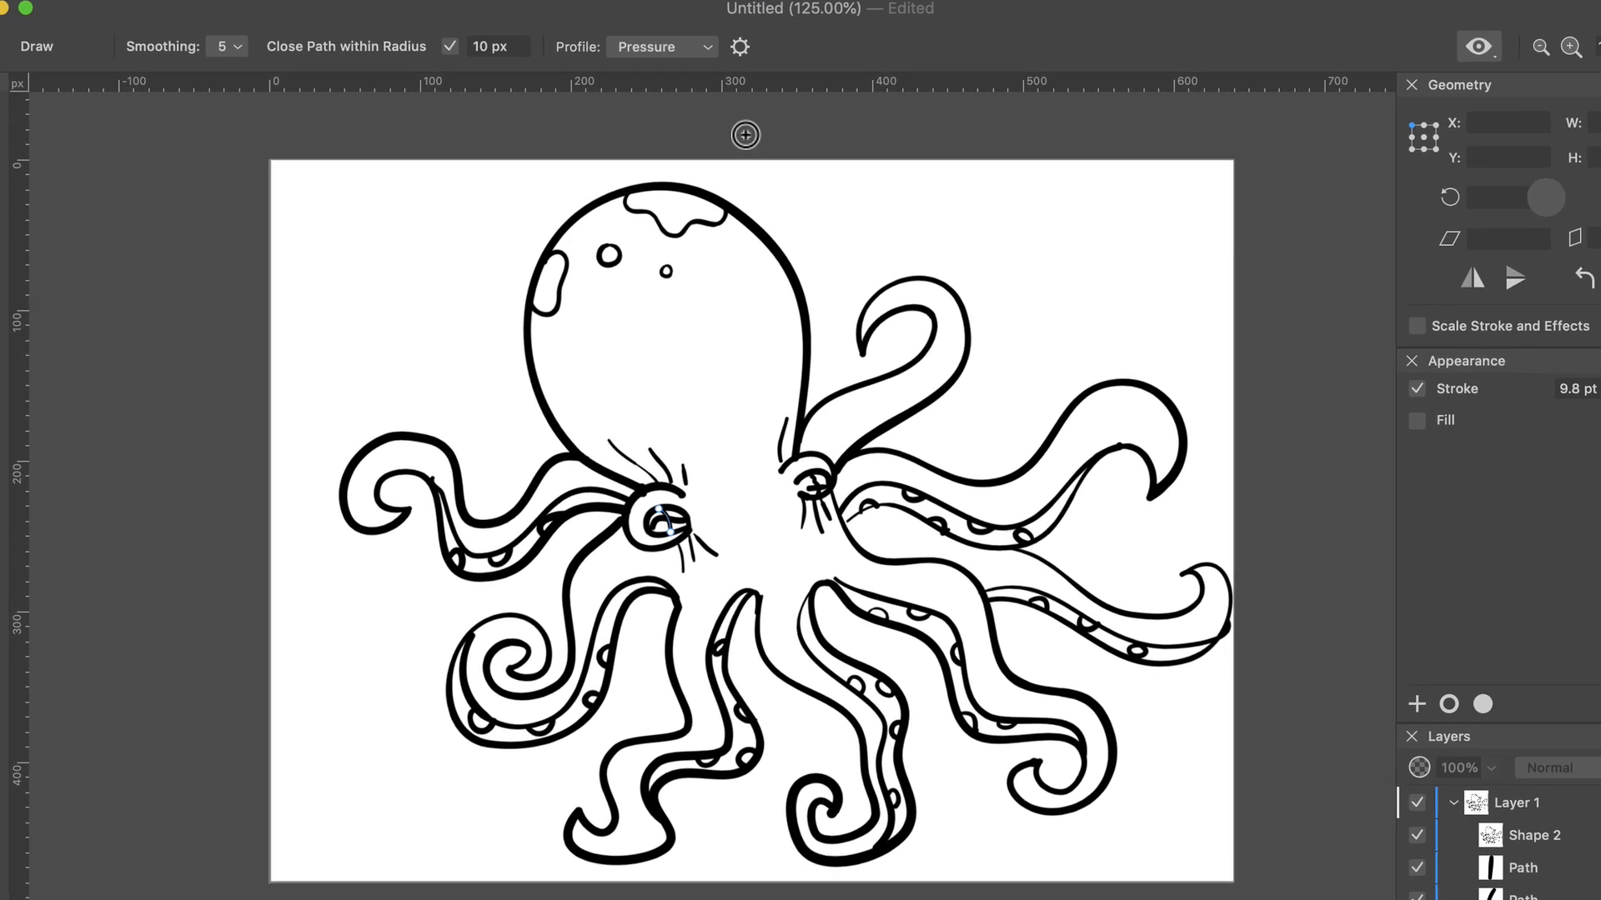
# Set the Pressure profile's width to 37 pt and its variation to 51%.
pyautogui.click(842, 39)
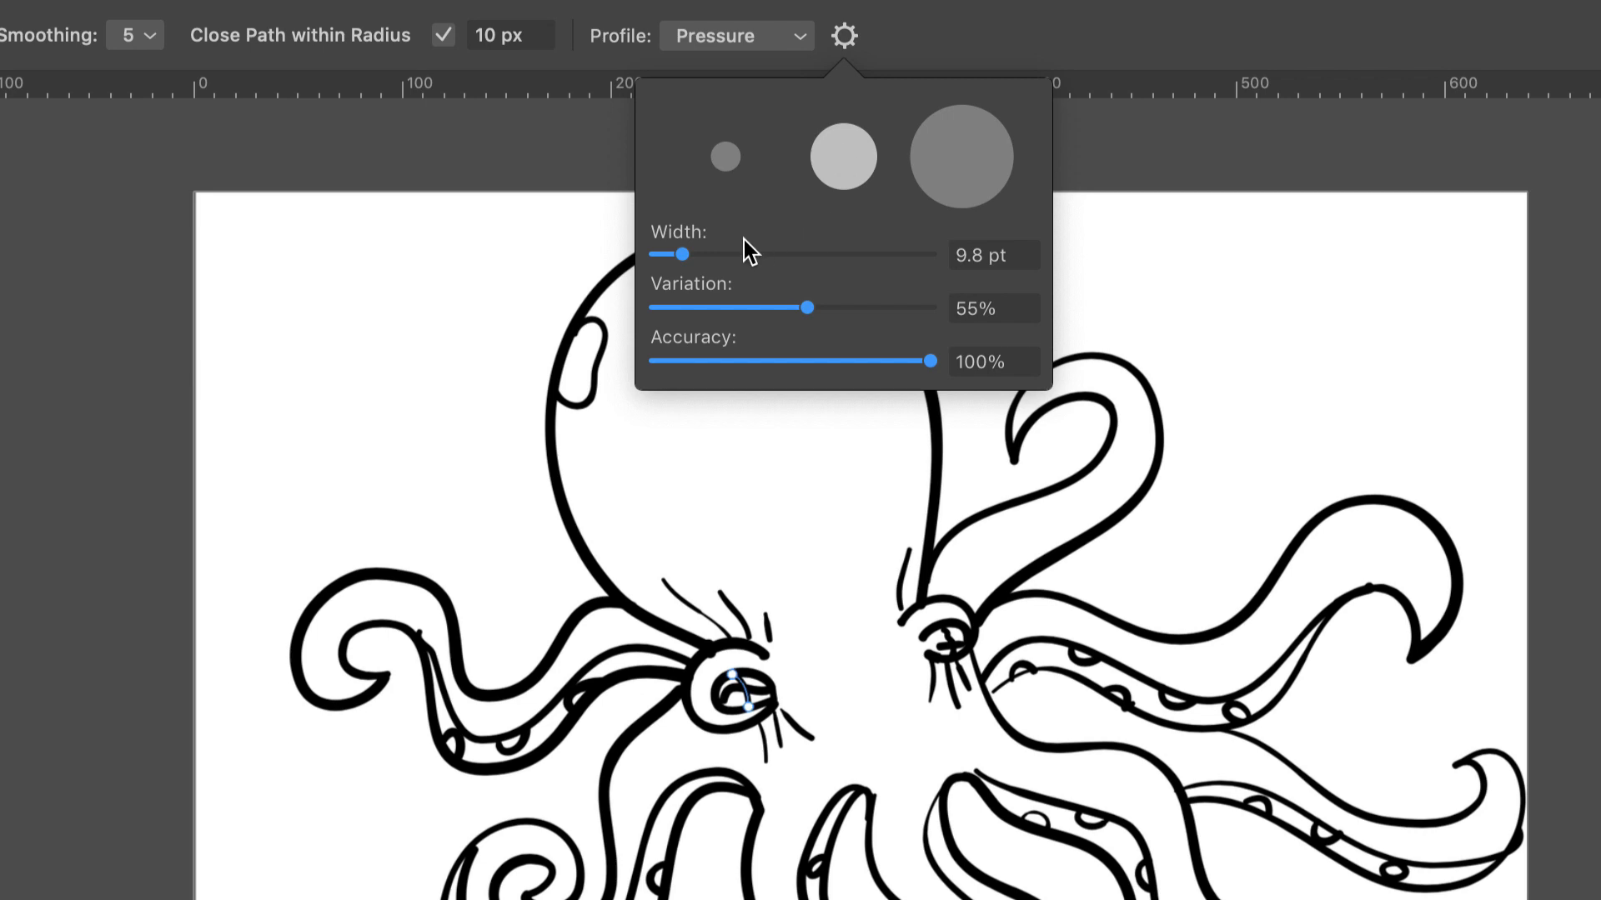
pyautogui.moveTo(685, 256); pyautogui.dragTo(840, 261)
pyautogui.moveTo(717, 198); pyautogui.dragTo(680, 198)
pyautogui.moveTo(281, 154)
pyautogui.mouseDown()
pyautogui.moveTo(227, 155)
pyautogui.moveTo(256, 155)
pyautogui.mouseUp()
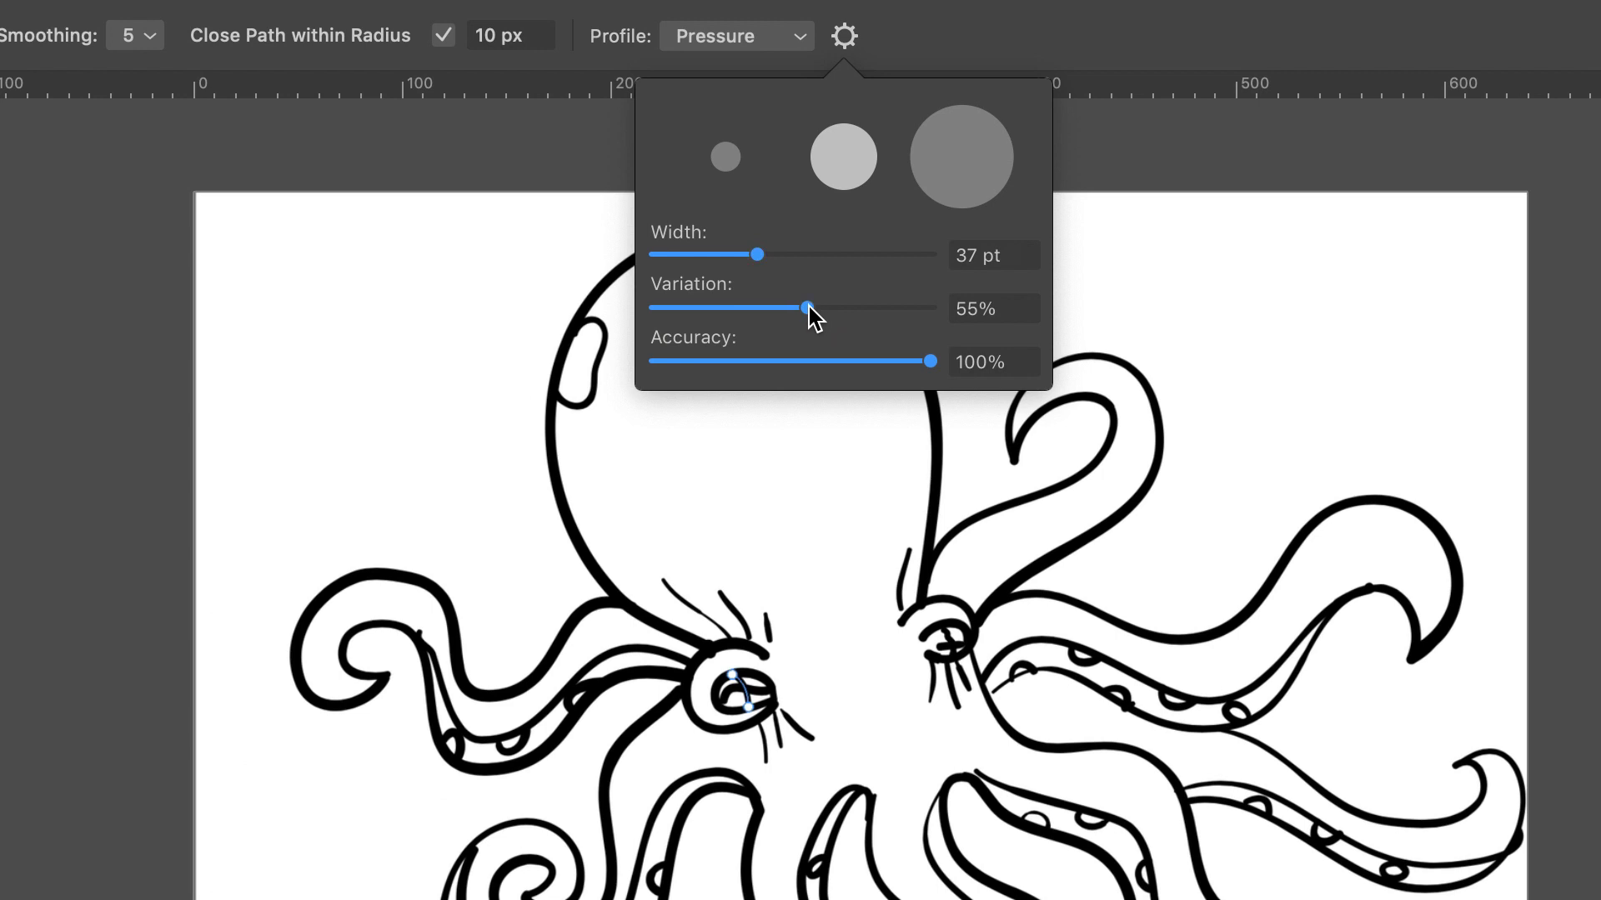
pyautogui.moveTo(808, 306)
pyautogui.mouseDown()
pyautogui.moveTo(661, 305)
pyautogui.moveTo(937, 309)
pyautogui.moveTo(799, 308)
pyautogui.mouseUp()
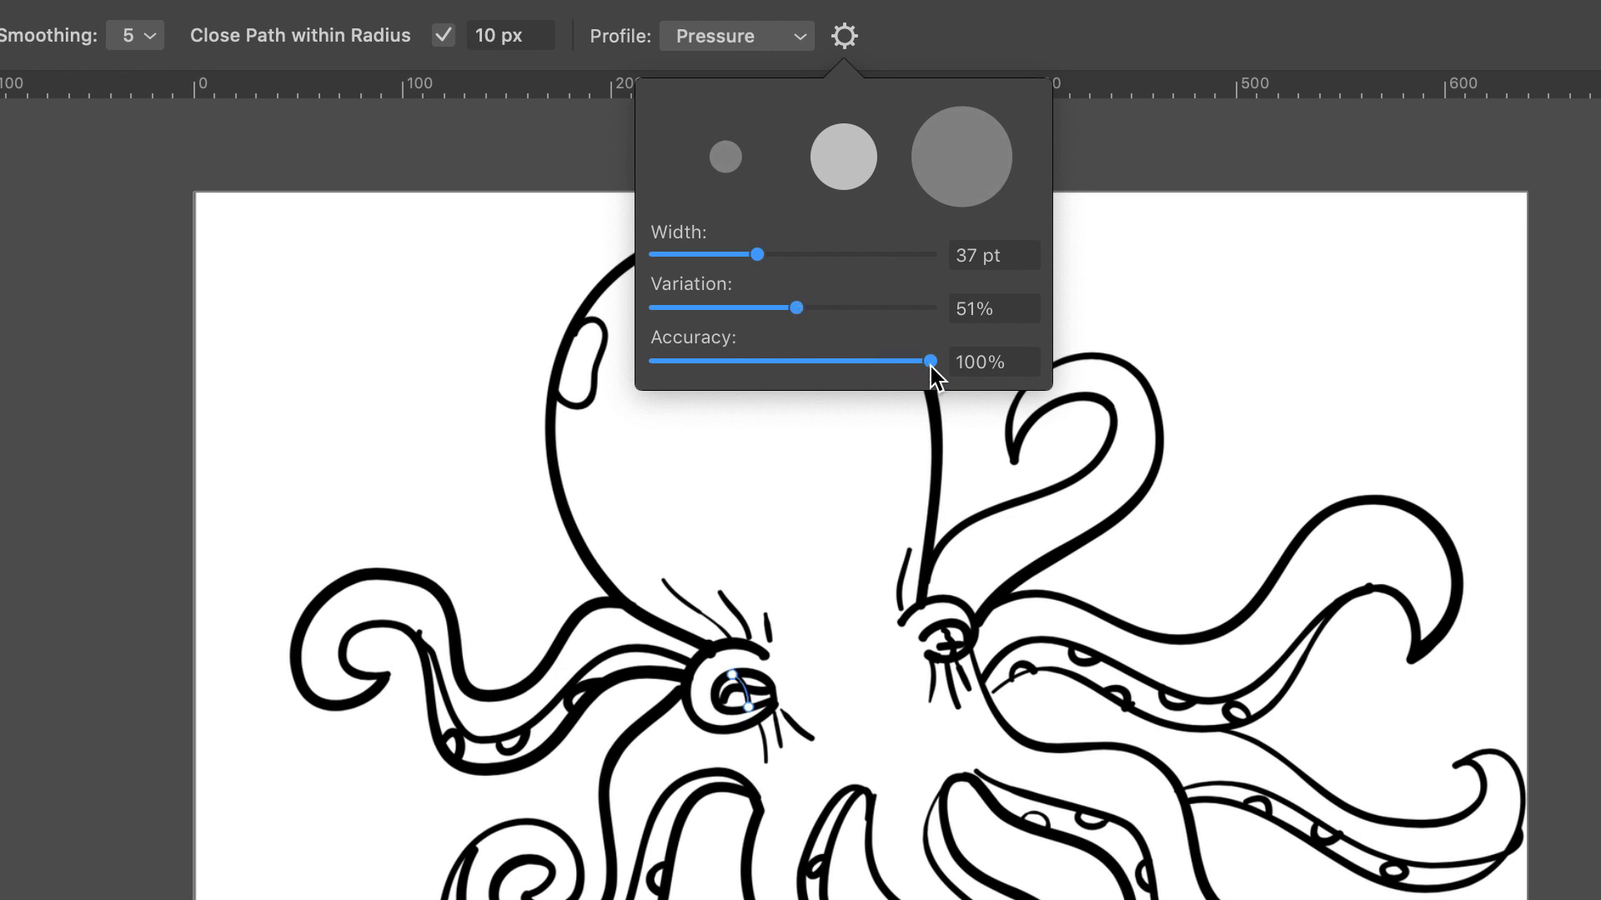
# Adjust the Pressure profile's accuracy, trying 35%, and close the profile settings.
pyautogui.moveTo(930, 361); pyautogui.dragTo(745, 381)
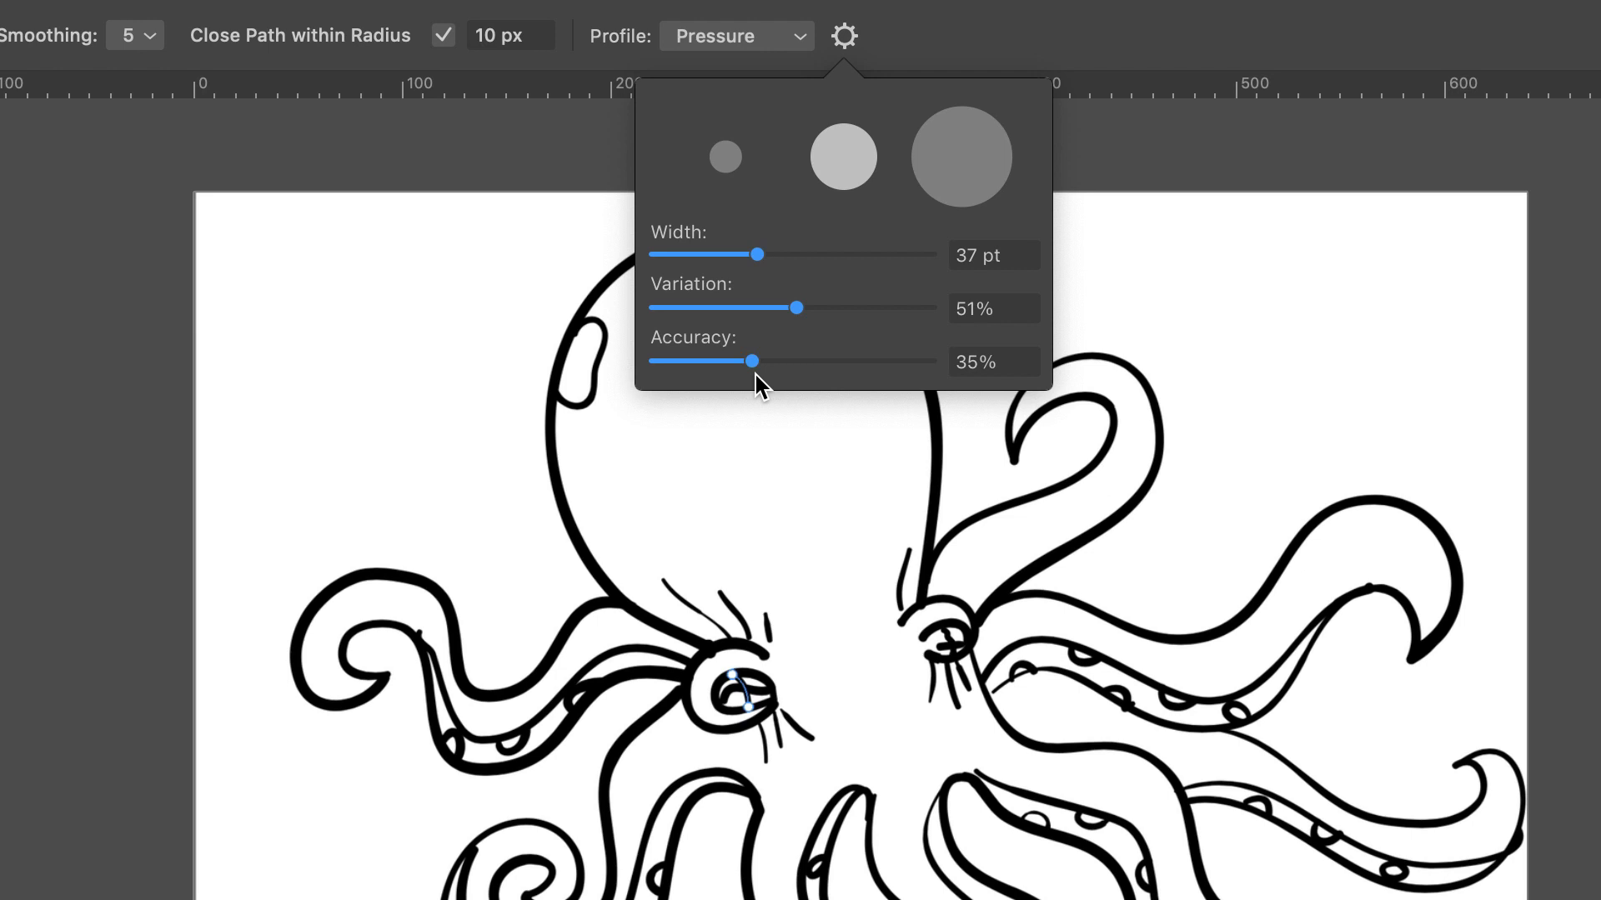
pyautogui.click(755, 362)
pyautogui.moveTo(812, 372); pyautogui.dragTo(909, 373)
pyautogui.press('Escape')
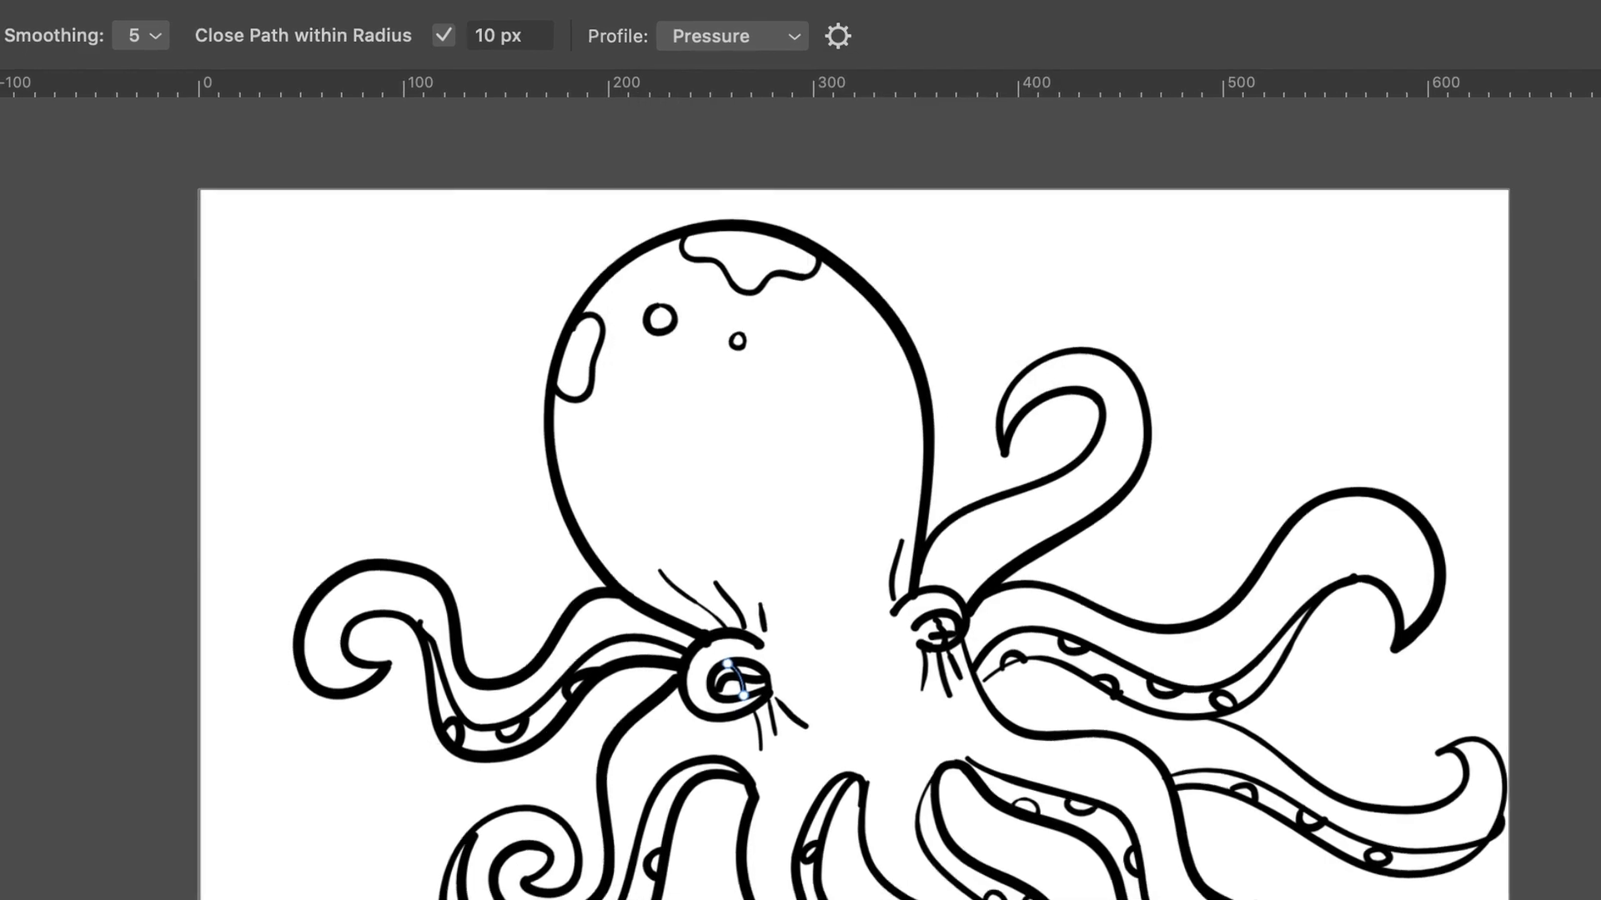